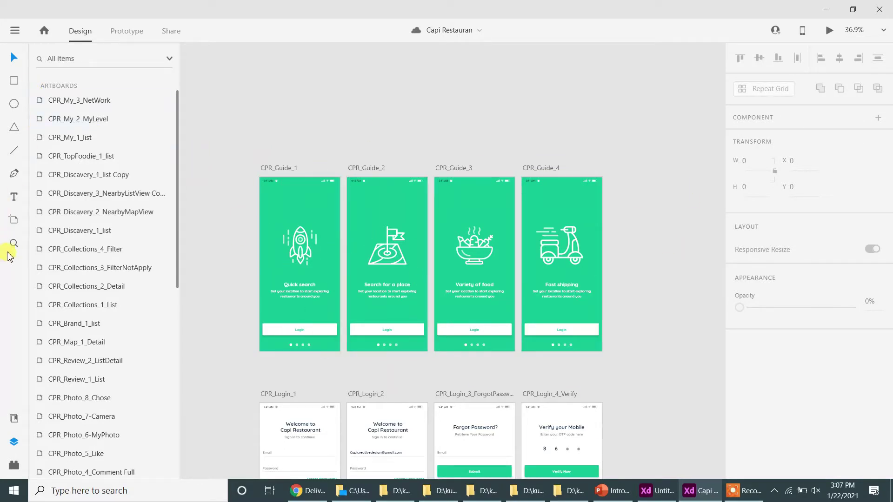
{"action": "left_click_drag", "start_coordinate": [224, 146], "coordinate": [256, 106]}
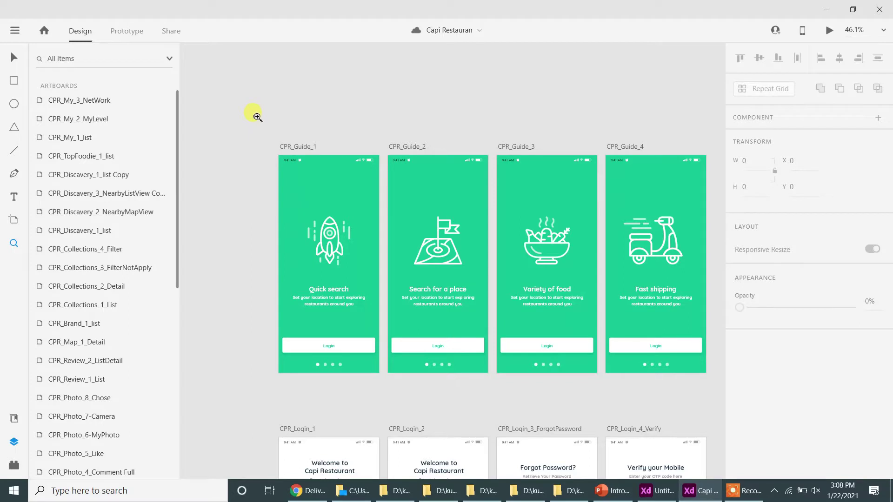
{"action": "left_click", "coordinate": [12, 59]}
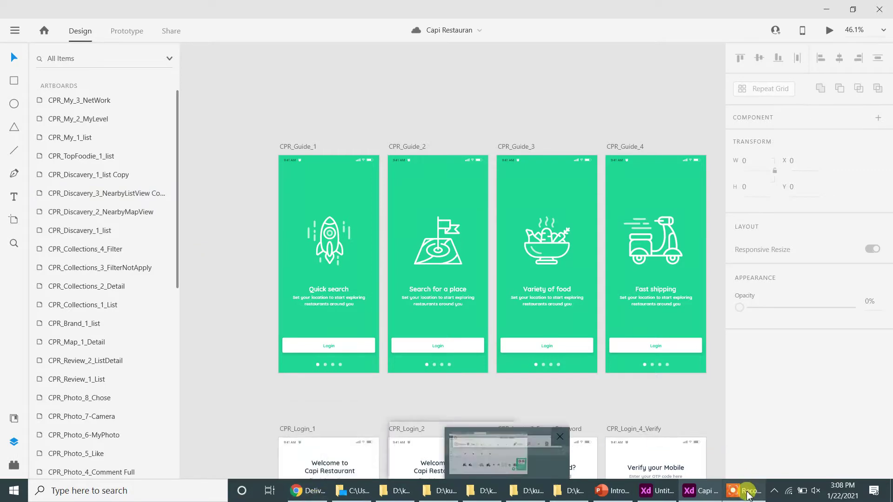
{"action": "left_click", "coordinate": [745, 492]}
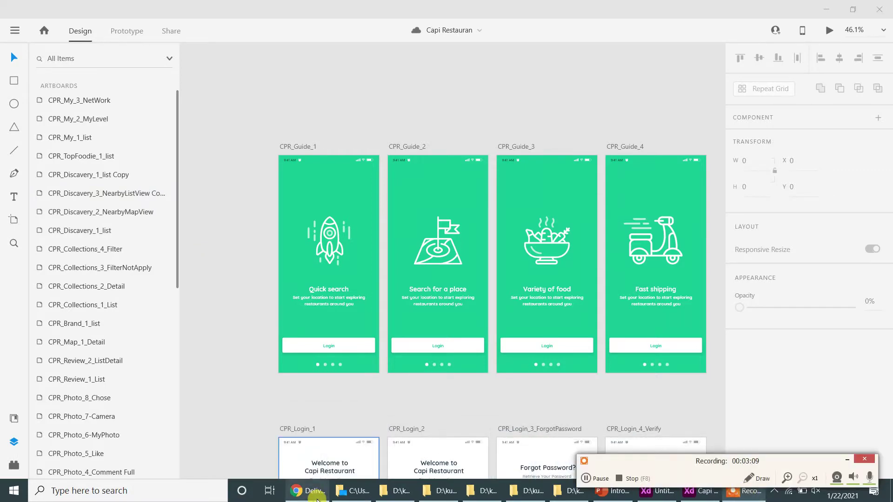
Switch to Chrome, close the icon site's ad, and look through the XdFile Adobe XD tutorials page.
{"action": "left_click", "coordinate": [317, 499]}
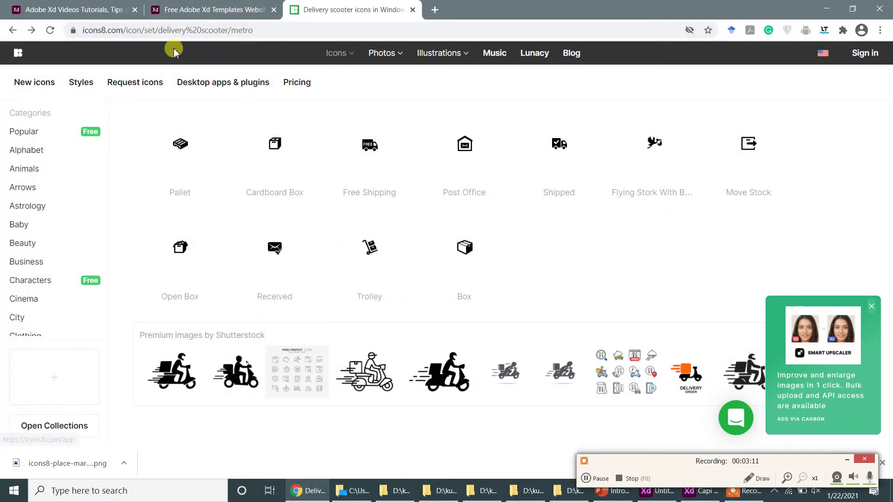
{"action": "left_click", "coordinate": [871, 306]}
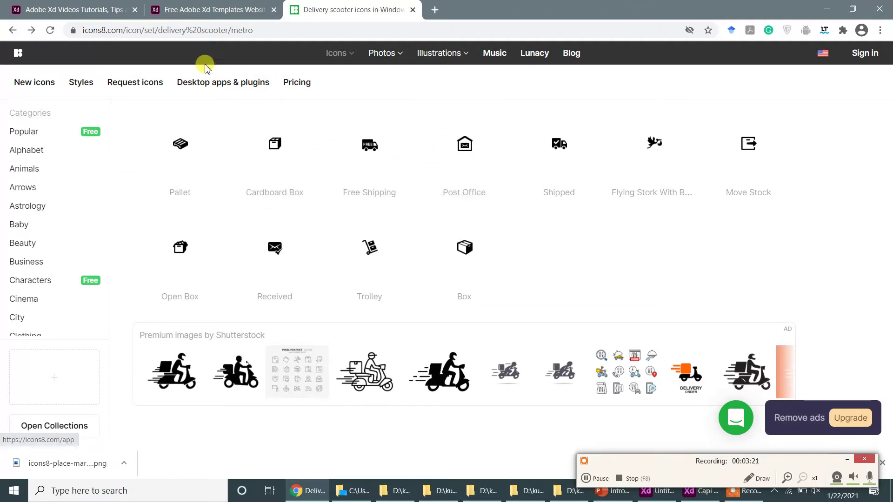
{"action": "left_click", "coordinate": [83, 11]}
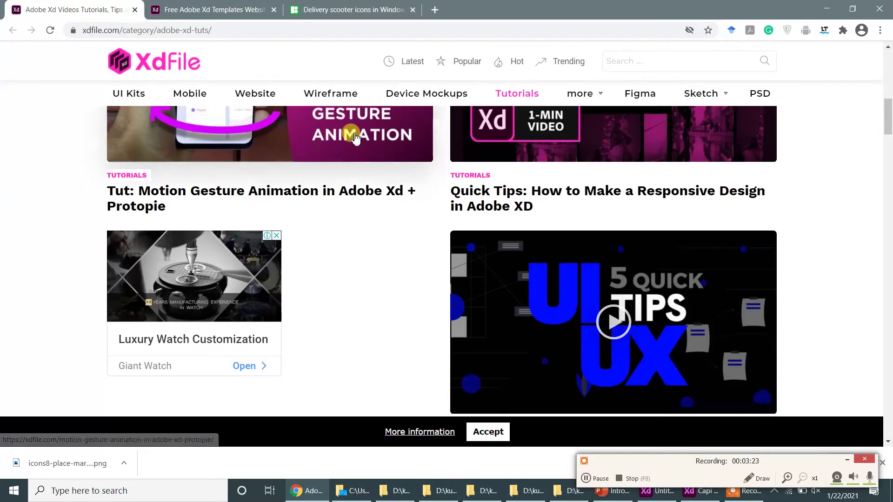
{"action": "left_click_drag", "start_coordinate": [888, 126], "coordinate": [888, 76]}
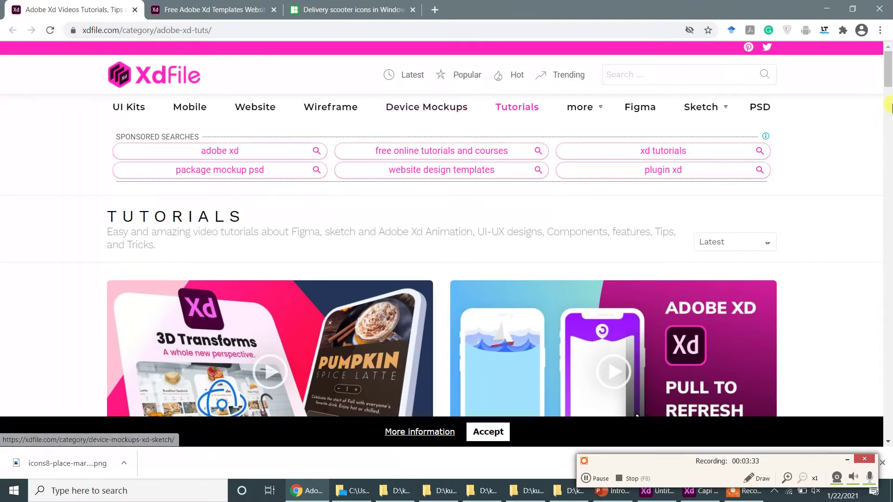
{"action": "left_click", "coordinate": [888, 126]}
{"action": "left_click_drag", "start_coordinate": [888, 127], "coordinate": [876, 37]}
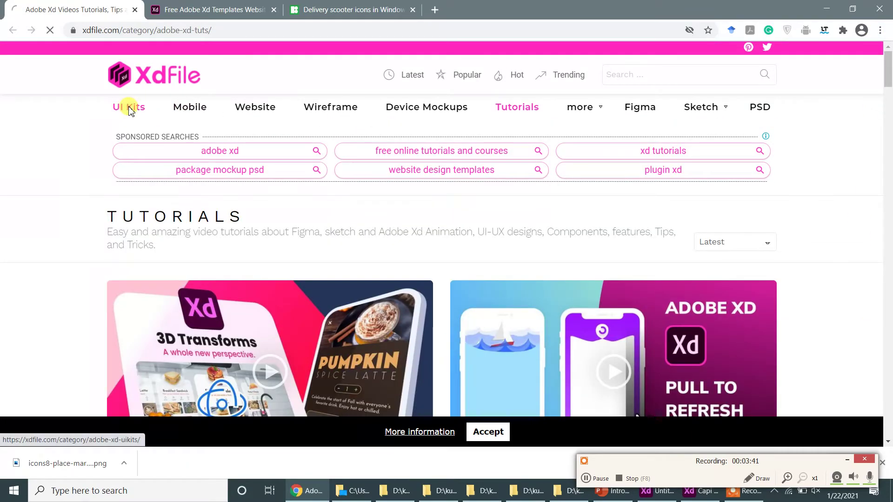
Browse the free Adobe XD templates and the UI Kits collection on XdFile.
{"action": "left_click", "coordinate": [200, 9]}
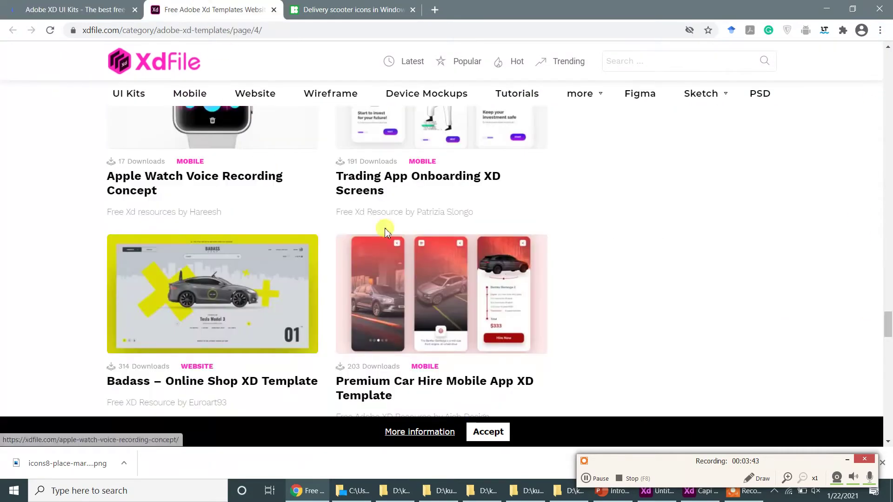
{"action": "scroll", "coordinate": [886, 319], "scroll_direction": "up", "scroll_amount": 4}
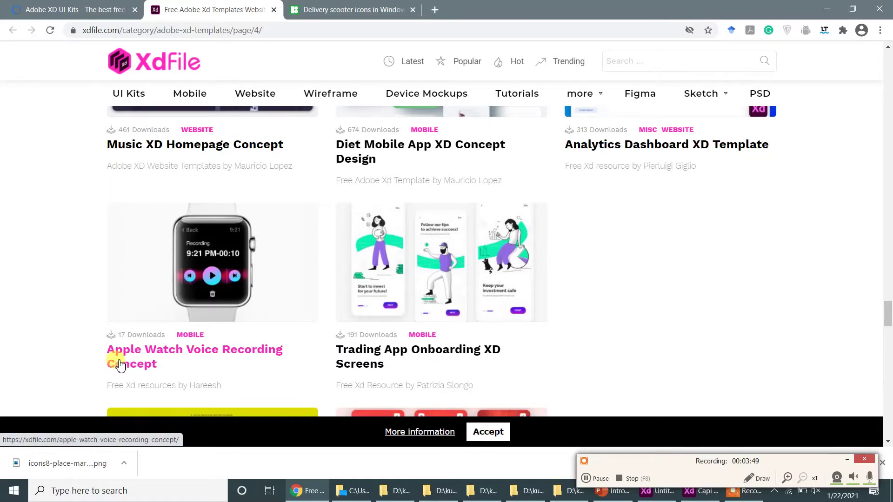
{"action": "left_click_drag", "start_coordinate": [888, 319], "coordinate": [888, 305]}
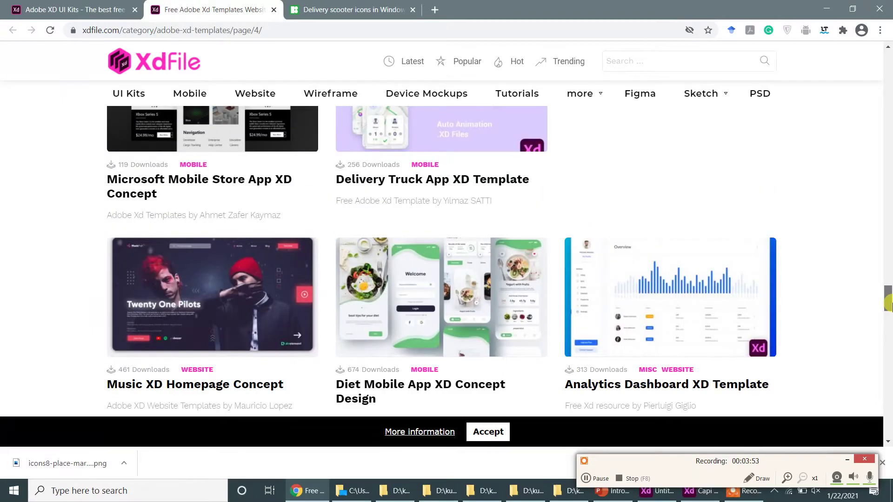
{"action": "left_click_drag", "start_coordinate": [887, 300], "coordinate": [888, 288]}
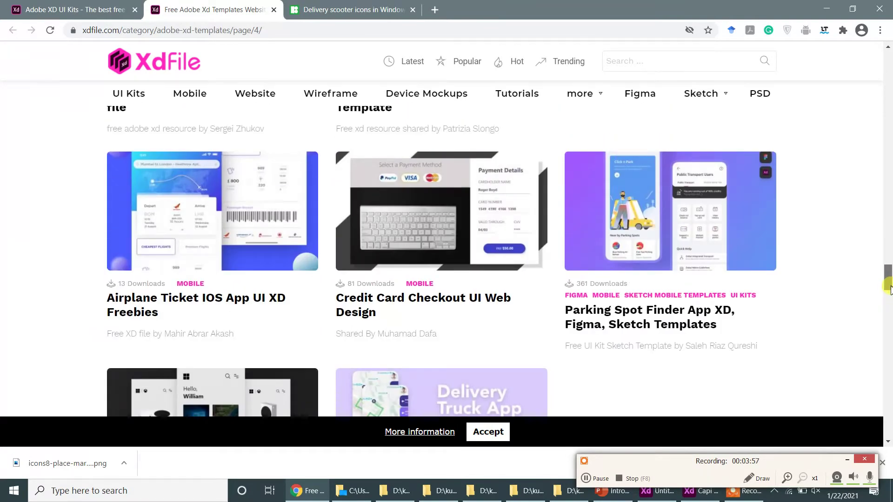
{"action": "left_click_drag", "start_coordinate": [888, 284], "coordinate": [888, 237]}
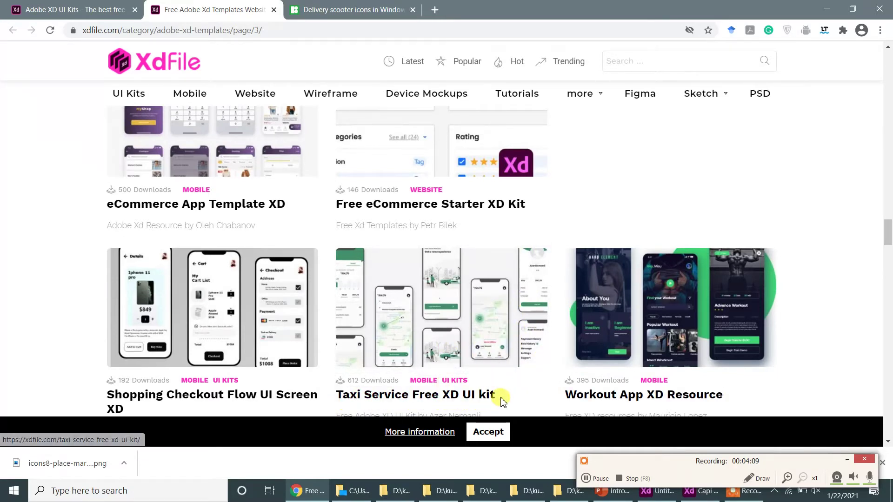
{"action": "left_click", "coordinate": [71, 5]}
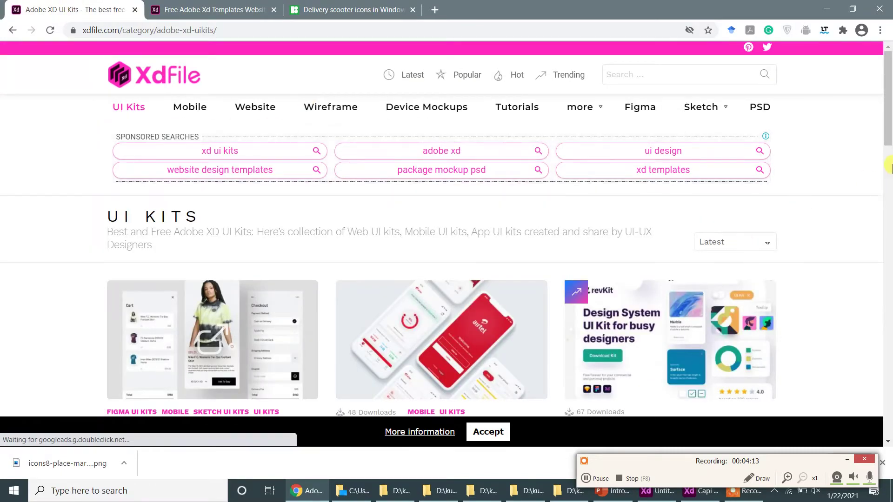
{"action": "left_click_drag", "start_coordinate": [888, 114], "coordinate": [888, 267]}
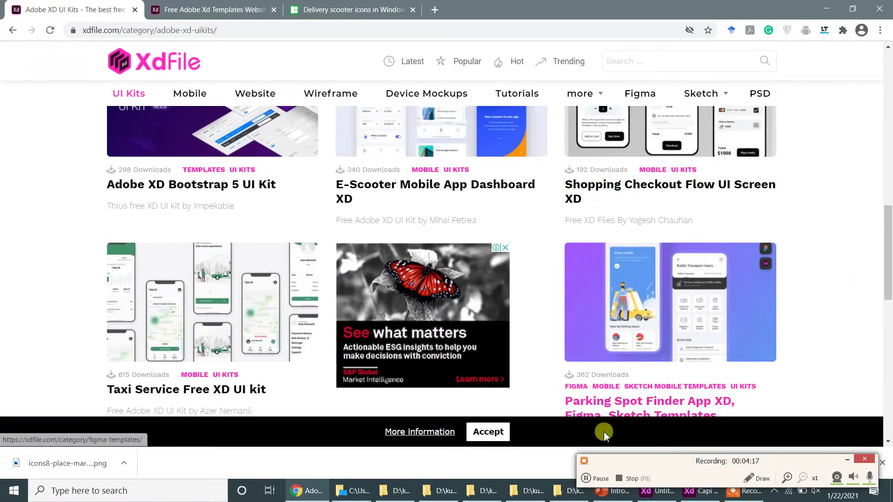
Switch to Adobe XD, open its More UI Kits web page, and look through the offered kits.
{"action": "left_click", "coordinate": [705, 491]}
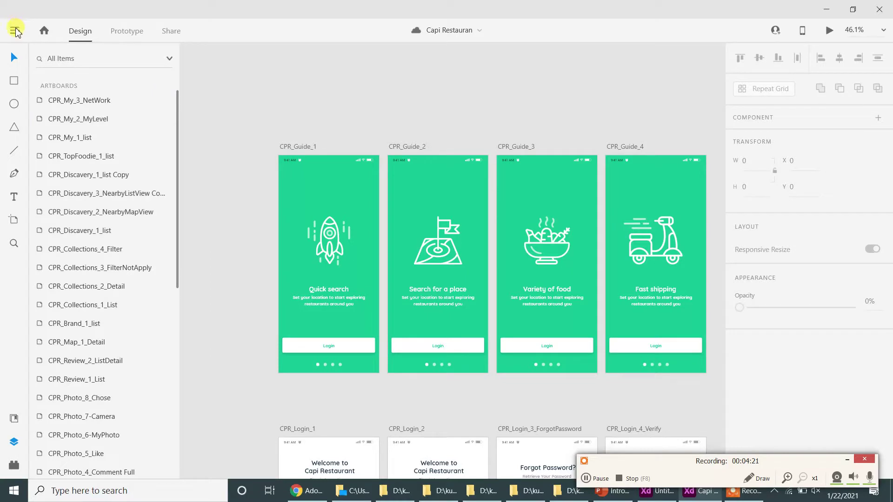
{"action": "left_click", "coordinate": [16, 31]}
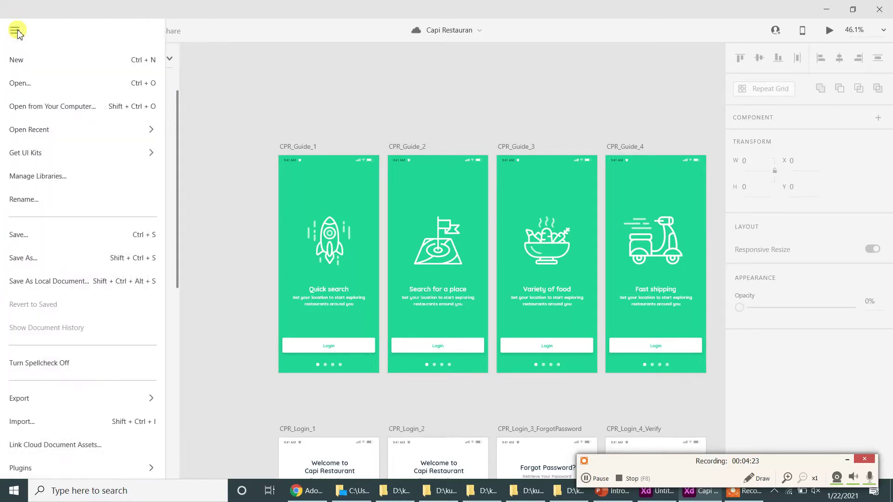
{"action": "mouse_move", "coordinate": [68, 157]}
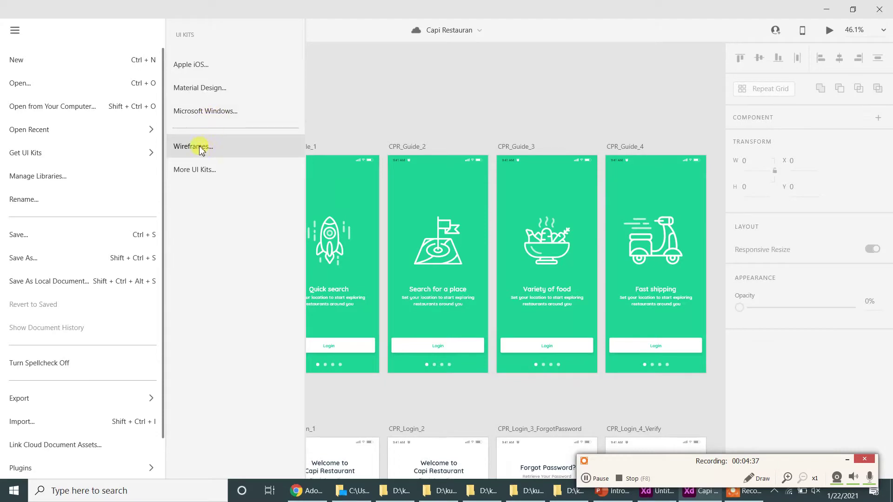
{"action": "left_click", "coordinate": [225, 172]}
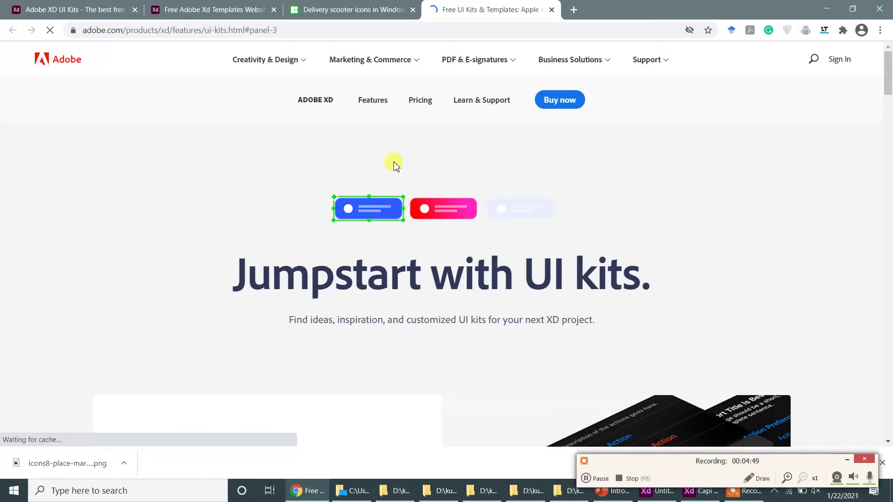
{"action": "left_click_drag", "start_coordinate": [889, 87], "coordinate": [888, 124]}
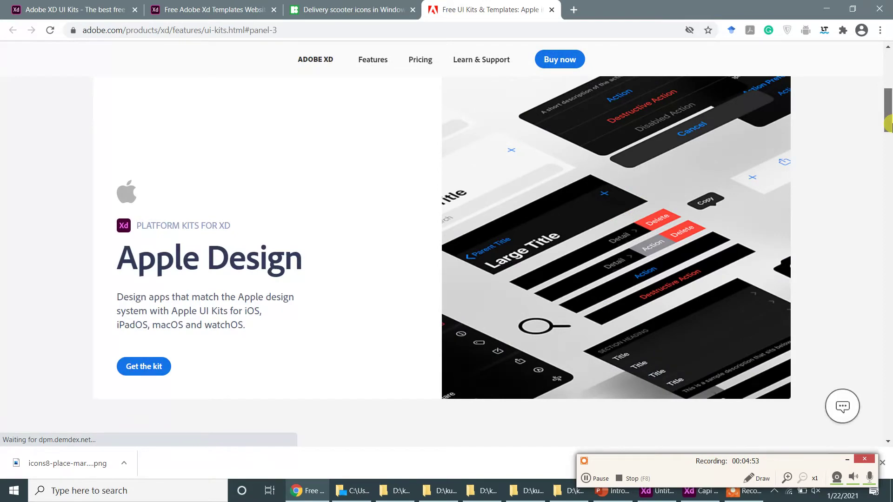
{"action": "mouse_move", "coordinate": [888, 124]}
{"action": "left_mouse_down"}
{"action": "mouse_move", "coordinate": [888, 388]}
{"action": "mouse_move", "coordinate": [876, 384]}
{"action": "left_mouse_up"}
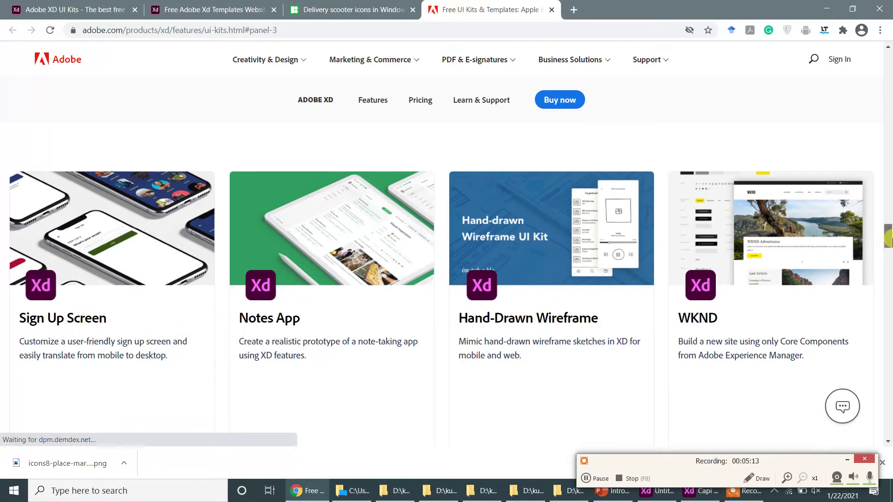
{"action": "left_click_drag", "start_coordinate": [888, 240], "coordinate": [888, 56]}
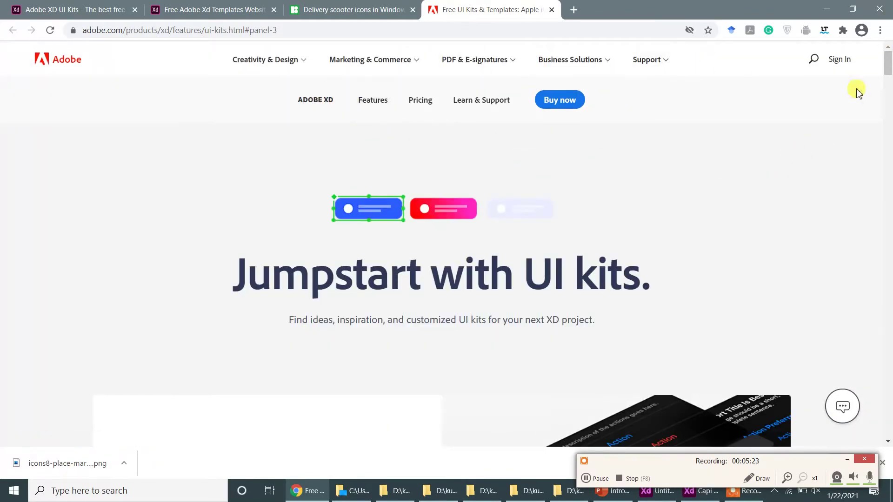
{"action": "mouse_move", "coordinate": [887, 69]}
{"action": "left_mouse_down"}
{"action": "mouse_move", "coordinate": [889, 415]}
{"action": "mouse_move", "coordinate": [889, 62]}
{"action": "left_mouse_up"}
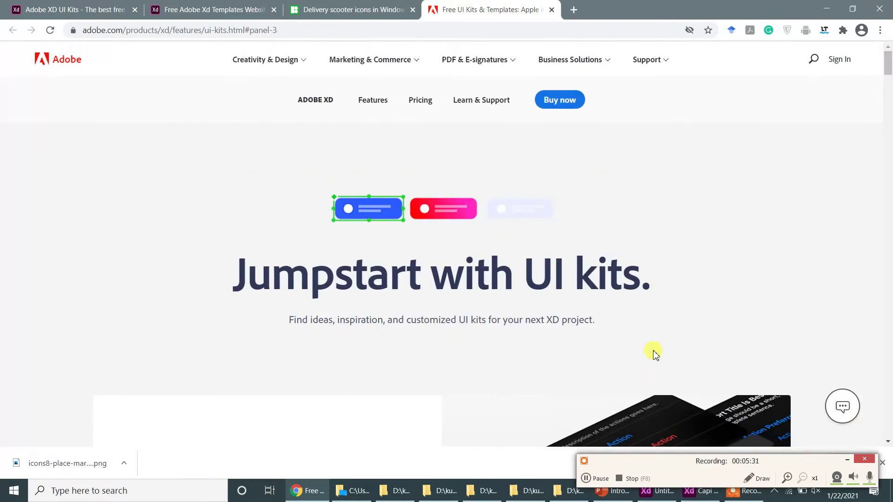
Return to Adobe XD, create a new document with the Google Pixel 4, 4XL (412 × 870) preset, and maximize its window.
{"action": "left_click", "coordinate": [701, 495]}
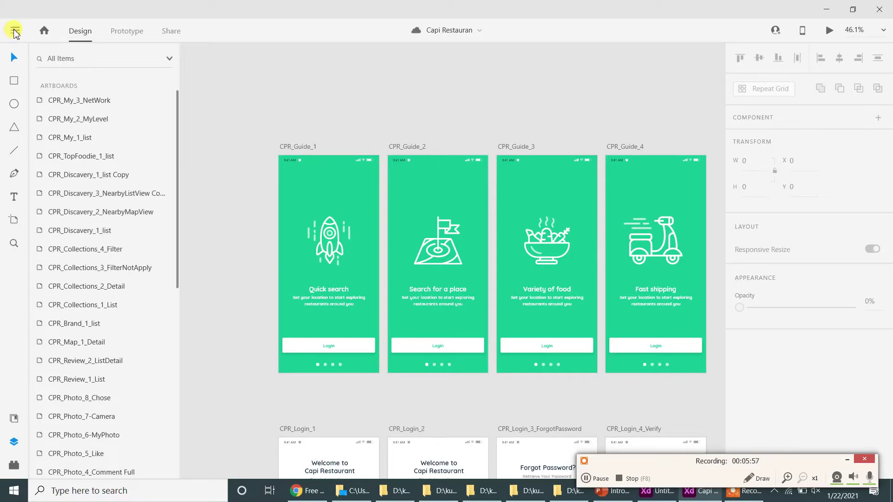
{"action": "left_click", "coordinate": [44, 33]}
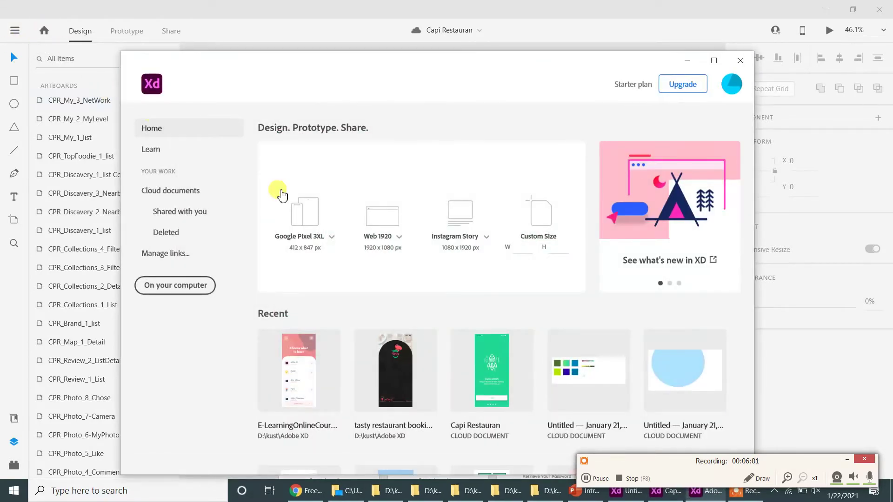
{"action": "left_click", "coordinate": [369, 212]}
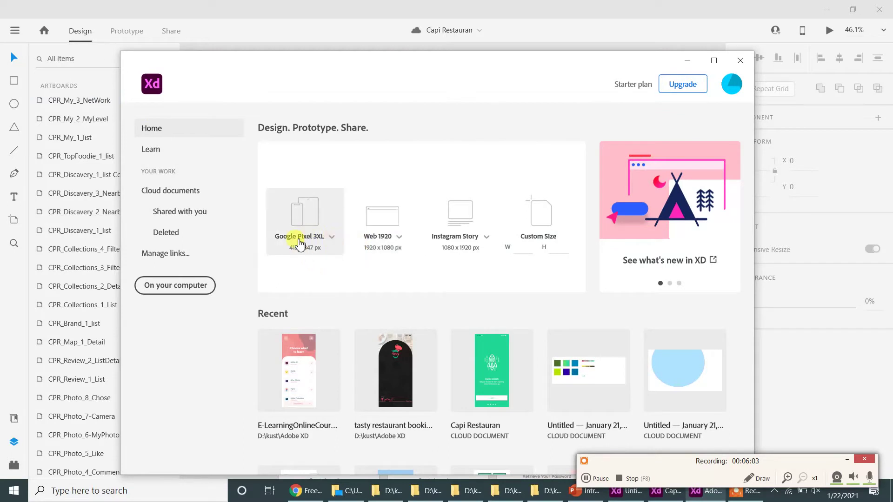
{"action": "left_click", "coordinate": [332, 238]}
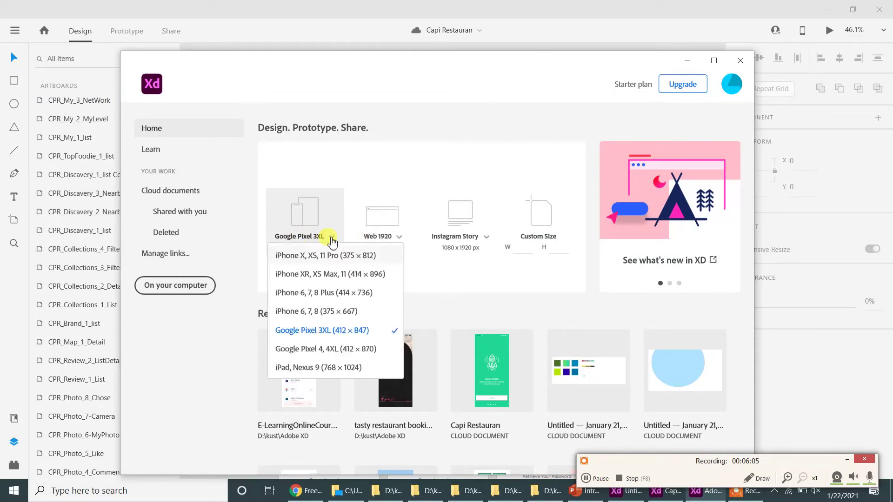
{"action": "left_click", "coordinate": [361, 352]}
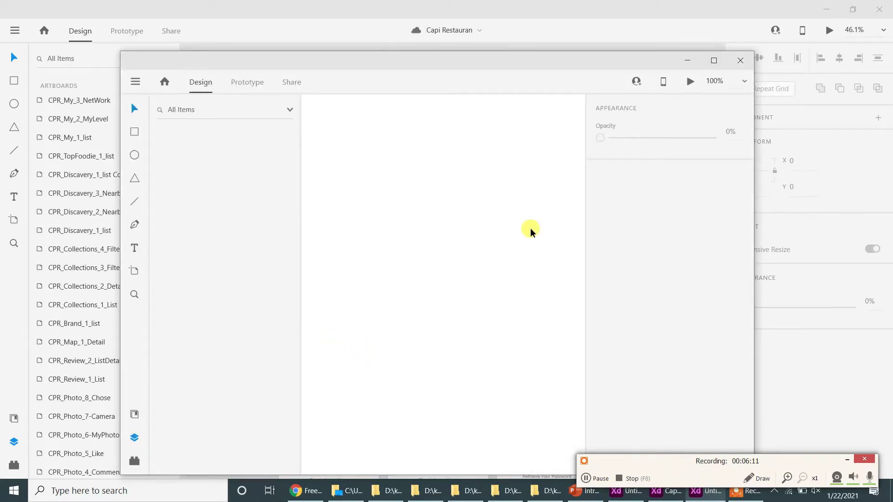
{"action": "left_click", "coordinate": [715, 63]}
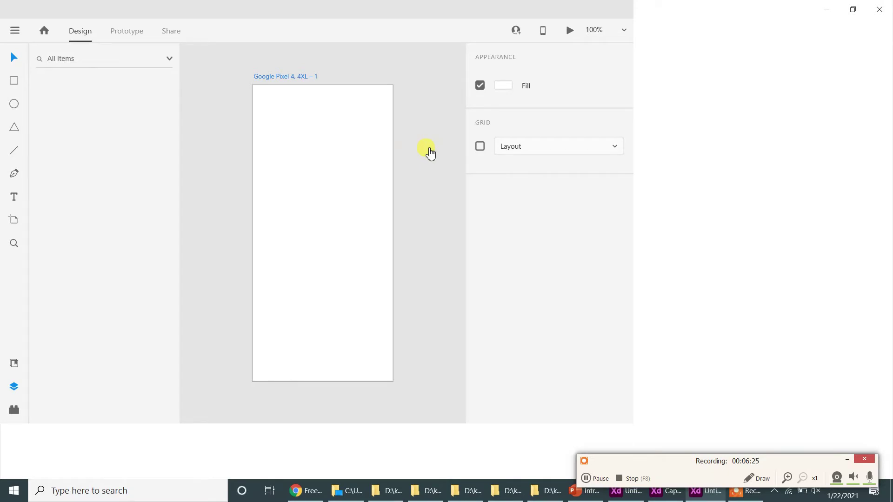
{"action": "left_click", "coordinate": [430, 154]}
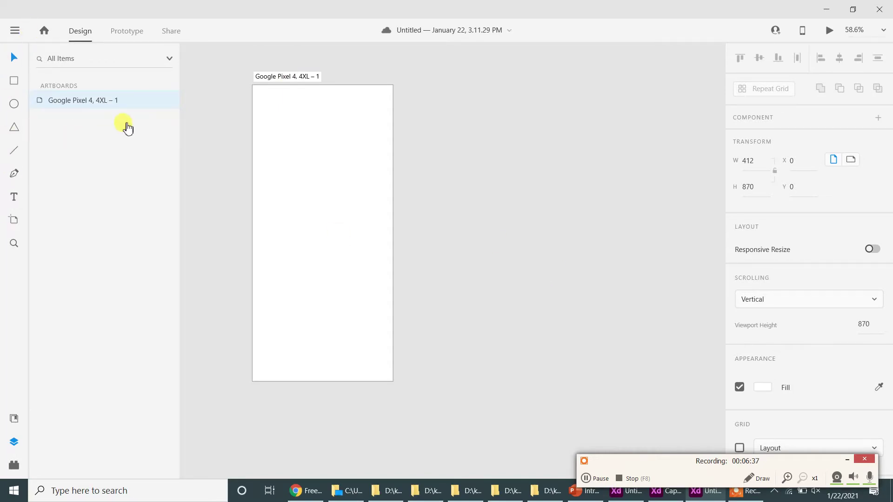
Rename the Google Pixel 4, 4XL artboard as "splash Screen 1".
{"action": "left_click", "coordinate": [846, 462]}
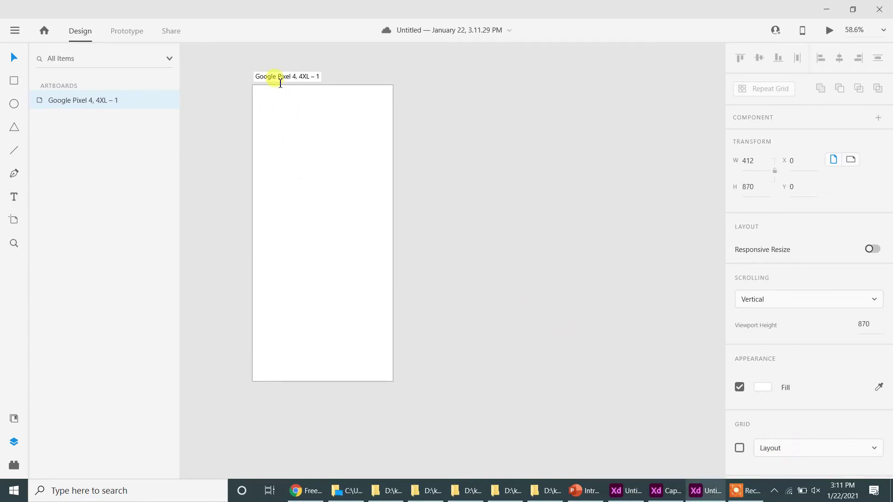
{"action": "left_click_drag", "start_coordinate": [254, 76], "coordinate": [323, 78]}
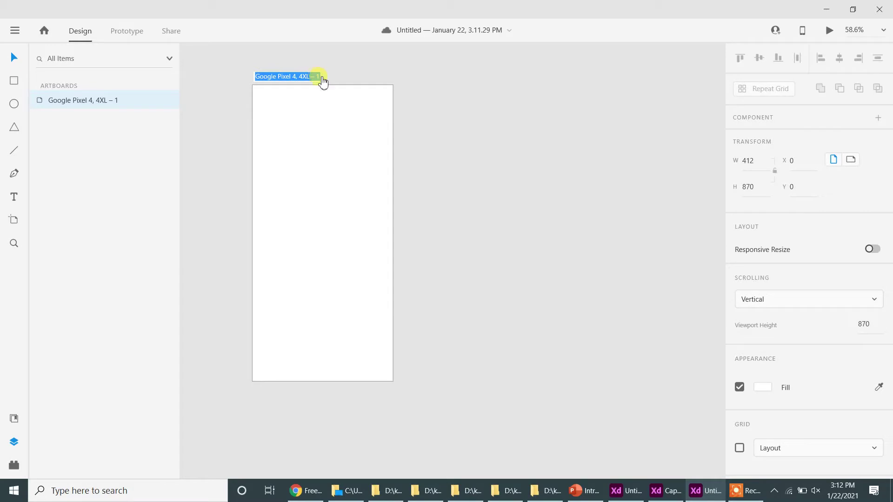
{"action": "type", "text": "s"}
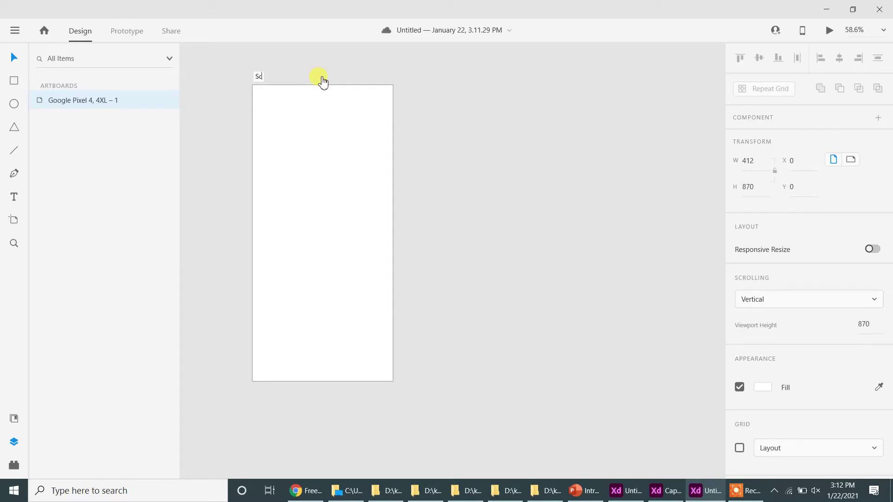
{"action": "type", "text": "pa"}
{"action": "type", "text": "ash"}
{"action": "type", "text": " Scr"}
{"action": "type", "text": "ren"}
{"action": "key", "text": "BackSpace"}
{"action": "key", "text": "BackSpace"}
{"action": "key", "text": "BackSpace"}
{"action": "type", "text": "een 1"}
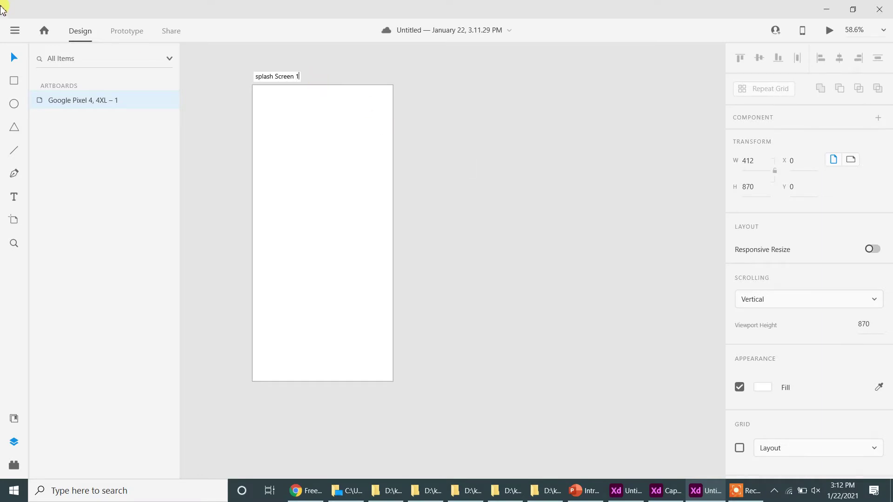
{"action": "left_click", "coordinate": [13, 64]}
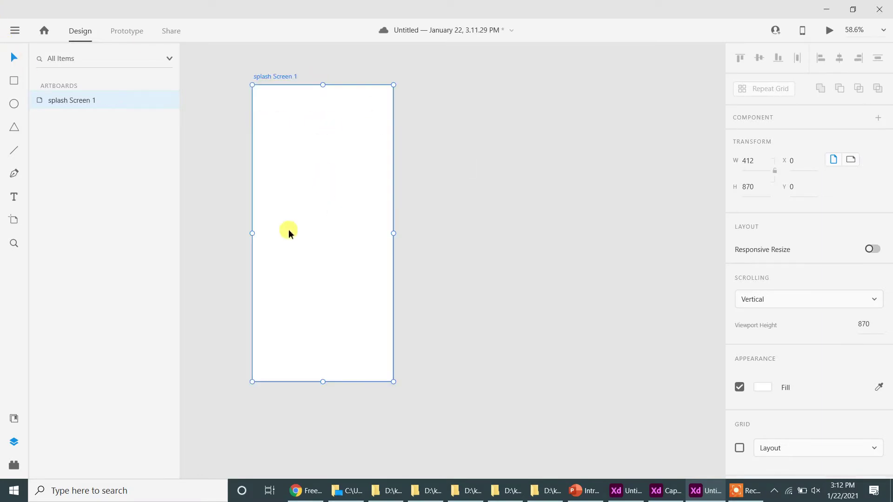
Switch to the Capi Restauran document and copy the white status bar group from the CPR_Guide_1 artboard.
{"action": "left_click", "coordinate": [670, 490]}
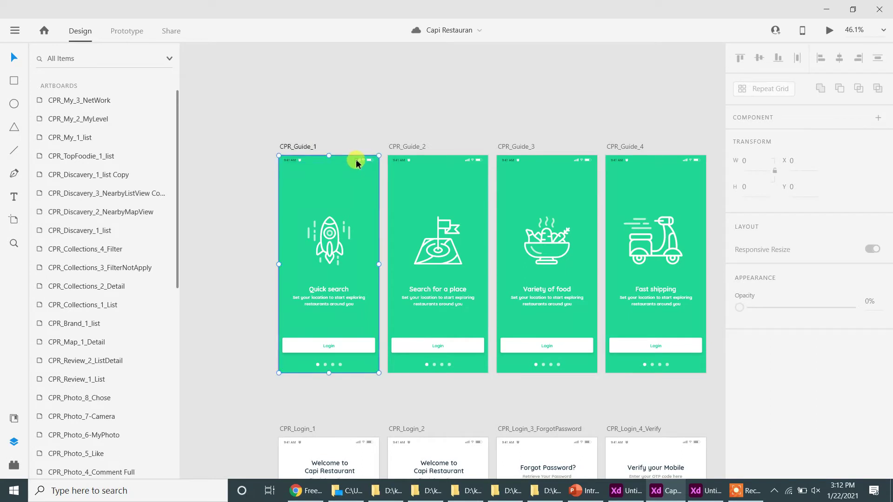
{"action": "left_click", "coordinate": [356, 162]}
{"action": "double_click", "coordinate": [330, 162]}
{"action": "left_click", "coordinate": [286, 163]}
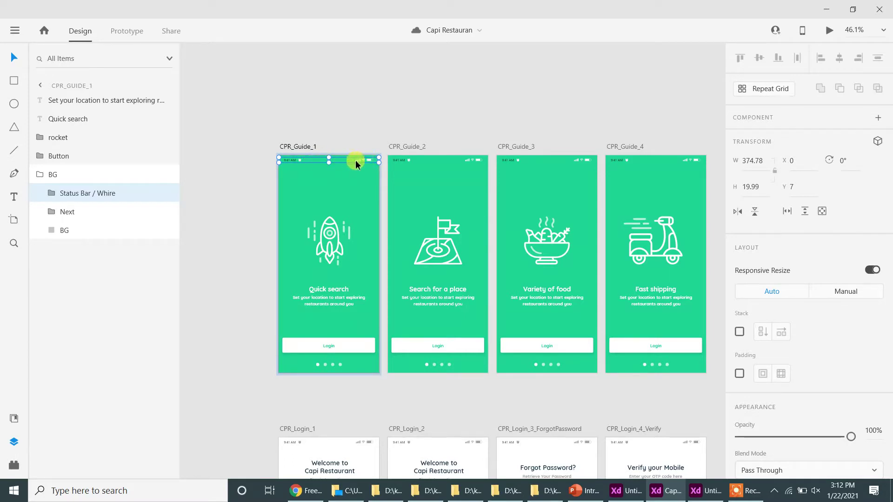
{"action": "right_click", "coordinate": [313, 162]}
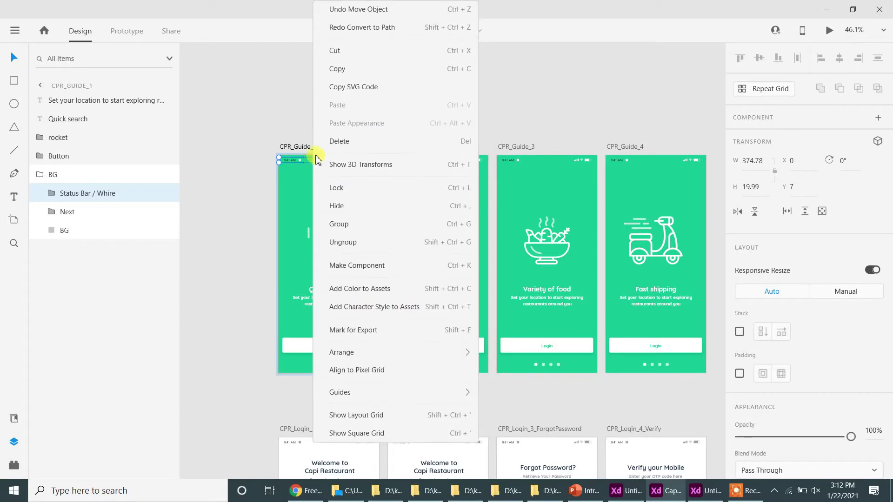
{"action": "left_click", "coordinate": [362, 69]}
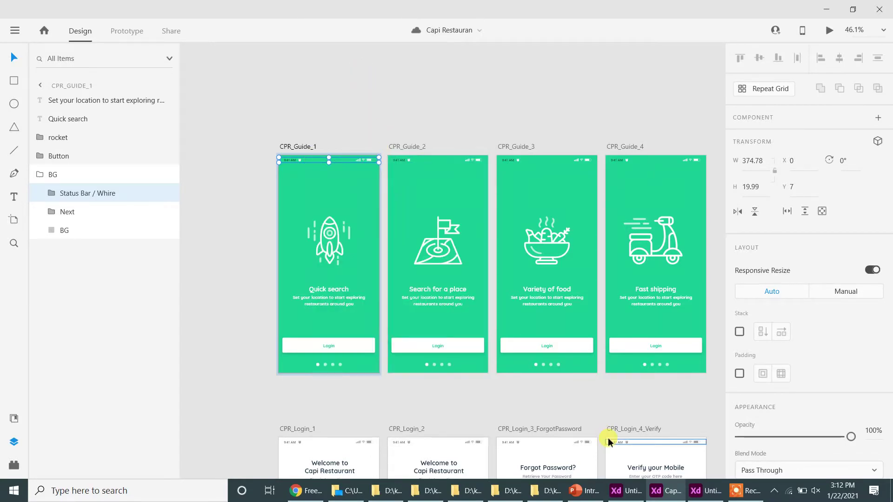
Paste the status bar into the untitled document and position it at the top of splash Screen 1, at about X 18.61, Y 12.
{"action": "left_click", "coordinate": [705, 490]}
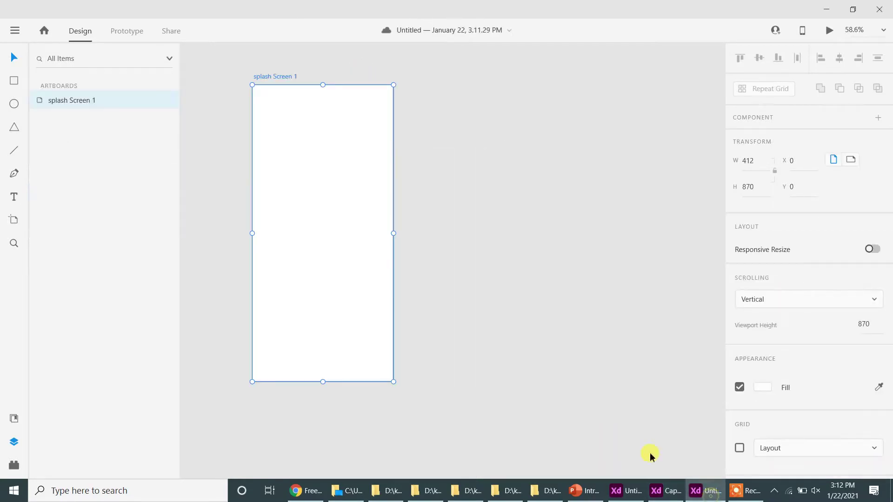
{"action": "right_click", "coordinate": [493, 222]}
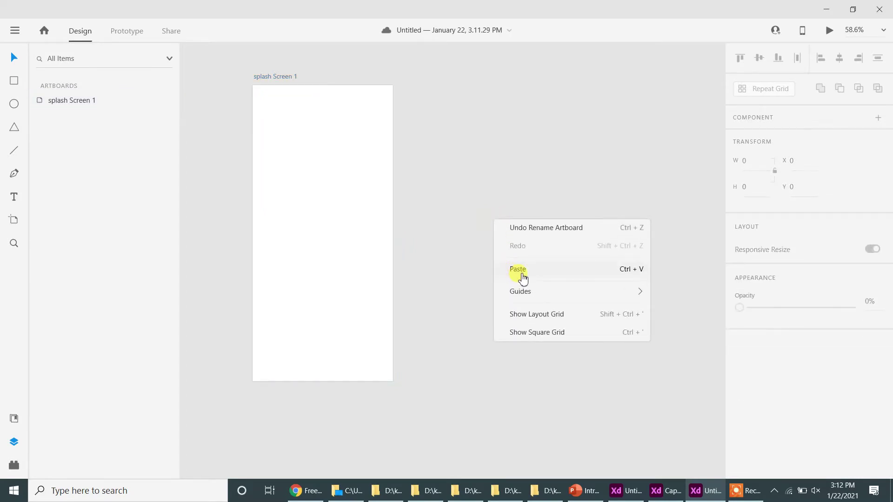
{"action": "left_click", "coordinate": [521, 277]}
{"action": "left_click_drag", "start_coordinate": [478, 262], "coordinate": [338, 92]}
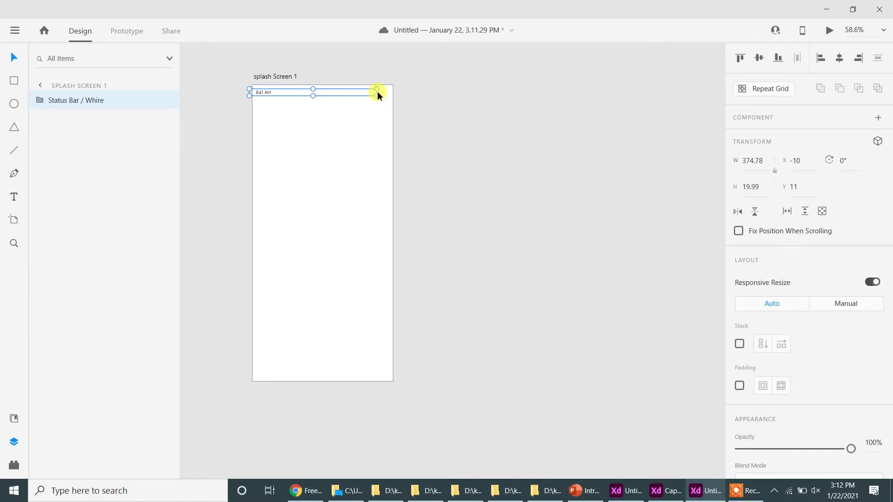
{"action": "left_click_drag", "start_coordinate": [333, 93], "coordinate": [341, 94]}
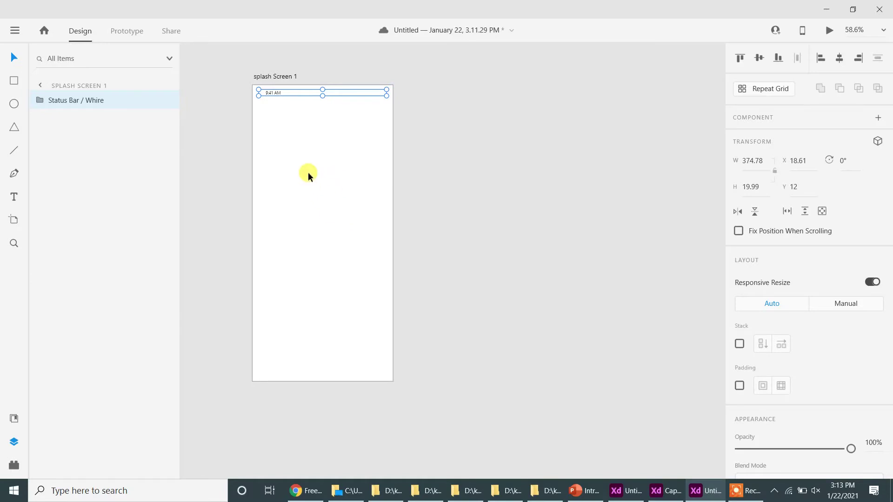
{"action": "left_click", "coordinate": [324, 200]}
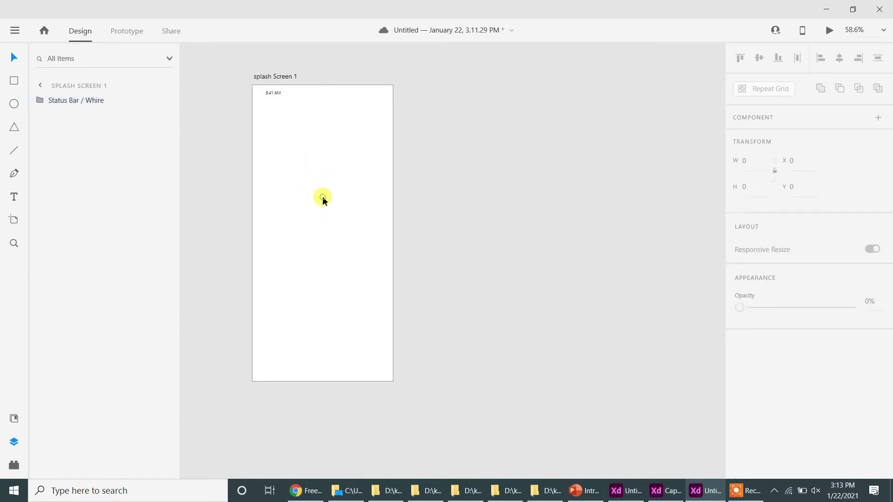
In the Capi Restauran document, copy the hex fill colour of the BG rectangle on CPR_Guide_1.
{"action": "left_click", "coordinate": [356, 238]}
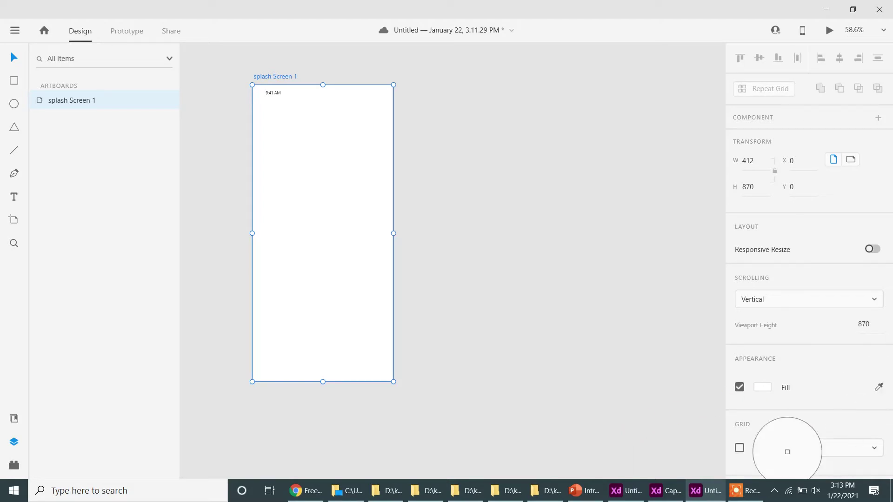
{"action": "left_click", "coordinate": [662, 491]}
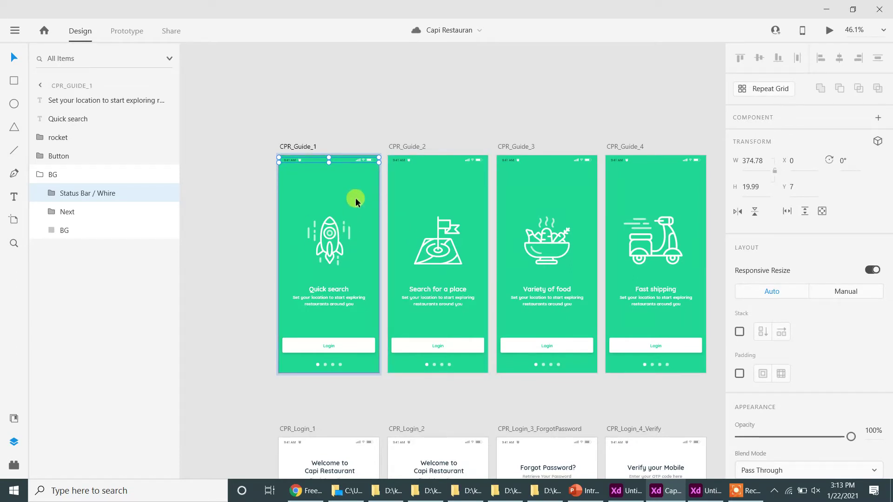
{"action": "left_click", "coordinate": [296, 202]}
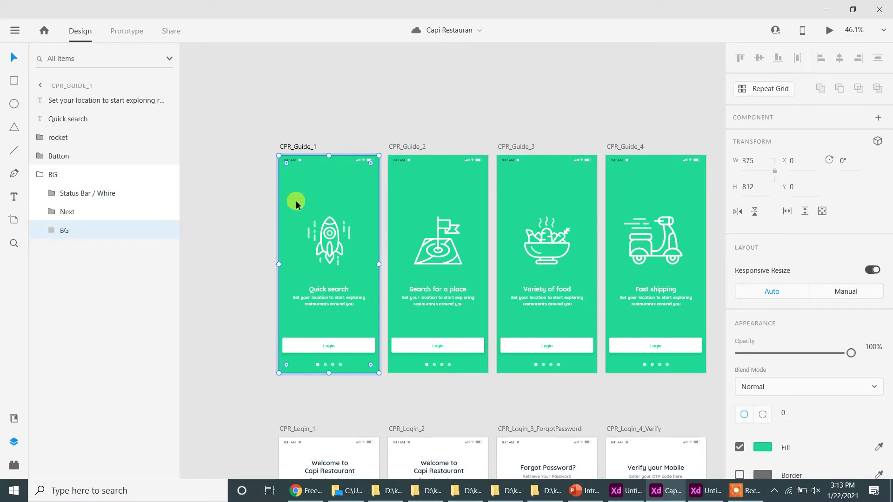
{"action": "left_click", "coordinate": [762, 448]}
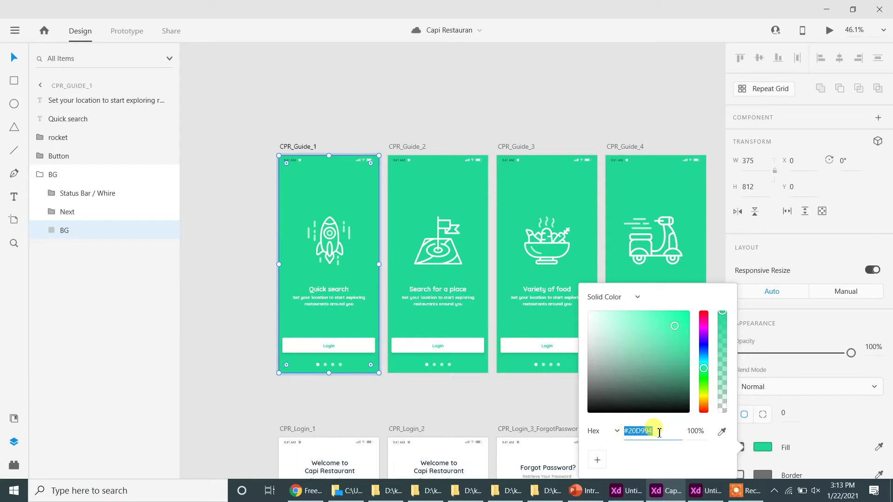
Return to the untitled document and set the splash Screen 1 artboard's fill to #20D994.
{"action": "left_click", "coordinate": [704, 490]}
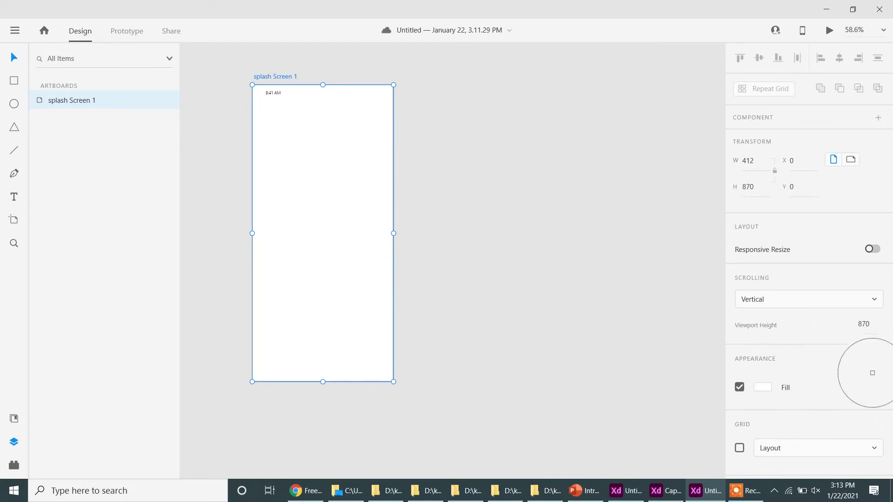
{"action": "left_click", "coordinate": [879, 387]}
{"action": "left_click", "coordinate": [764, 393]}
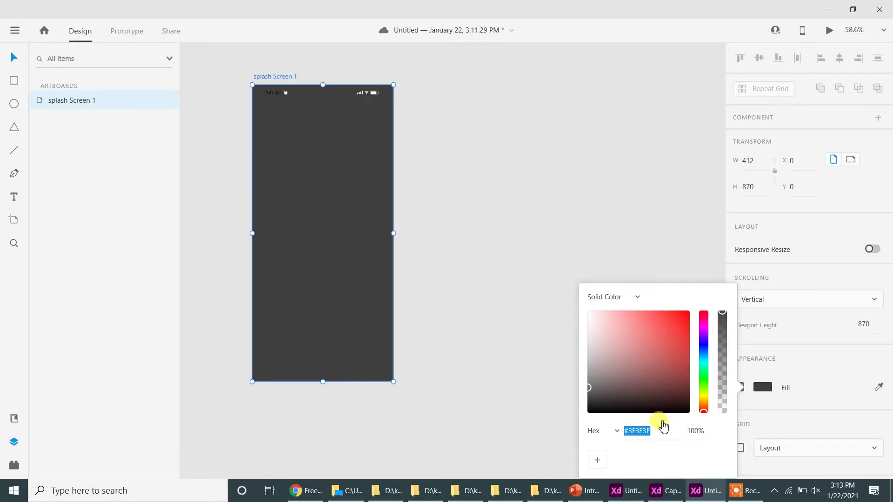
{"action": "left_click", "coordinate": [659, 431]}
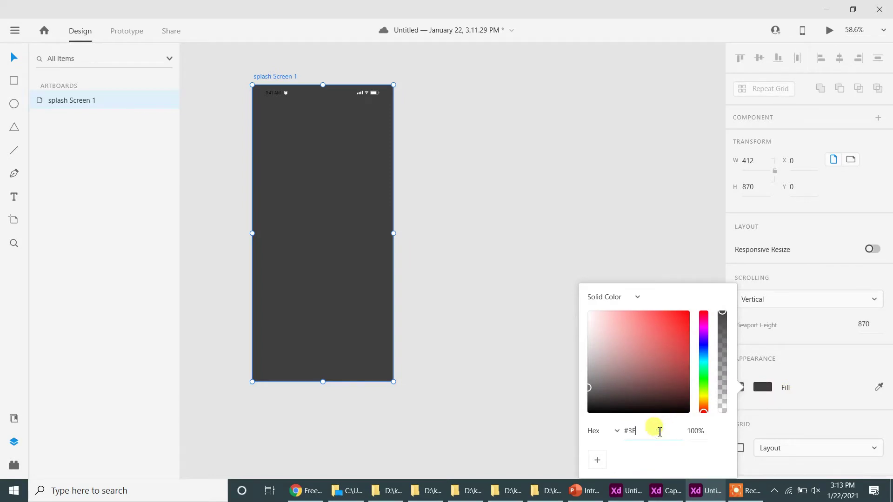
{"action": "type", "text": "#20D994"}
{"action": "key", "text": "Return"}
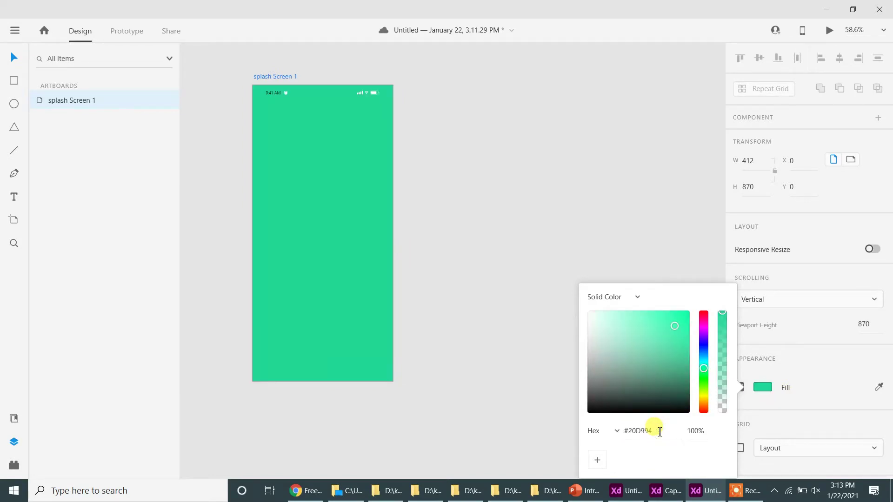
Save the splash Screen 1 artboard's green fill as a reusable colour swatch.
{"action": "left_click", "coordinate": [298, 94]}
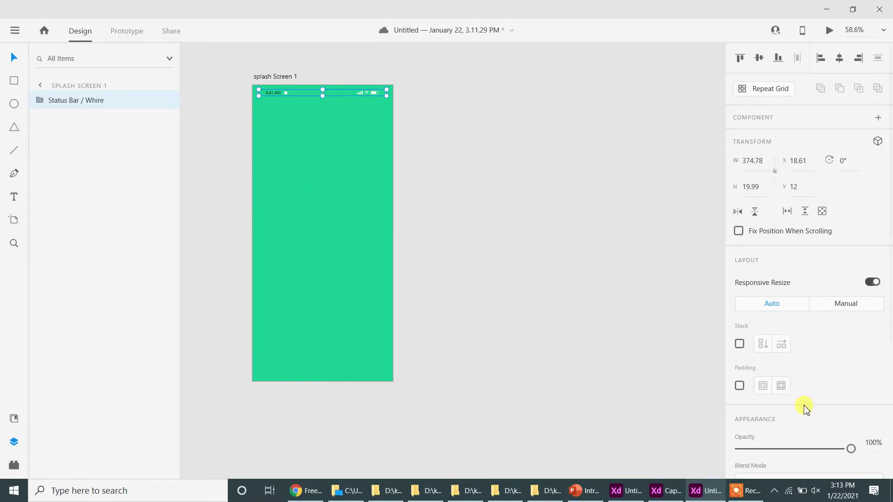
{"action": "left_click", "coordinate": [343, 303]}
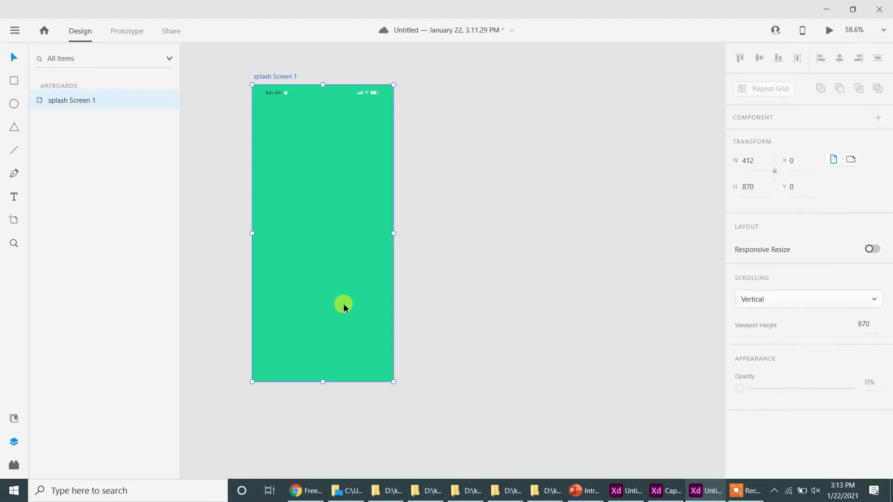
{"action": "left_click", "coordinate": [343, 303]}
{"action": "left_click", "coordinate": [762, 388]}
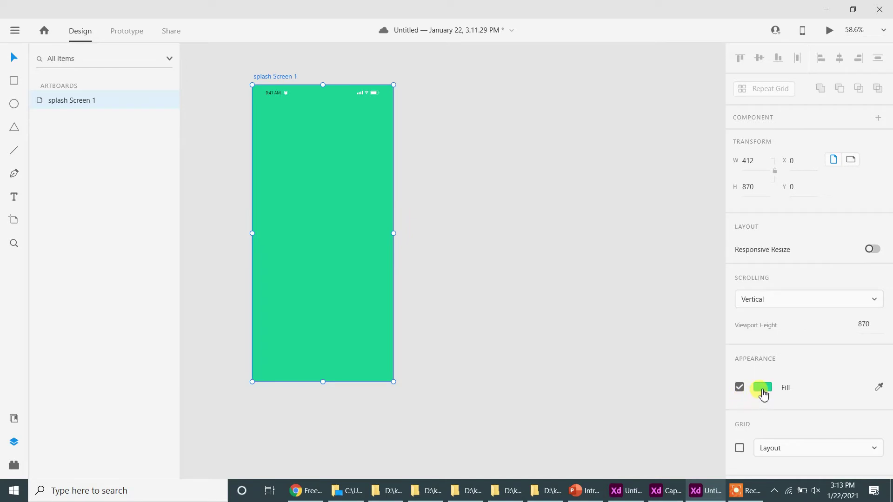
{"action": "left_click", "coordinate": [595, 462]}
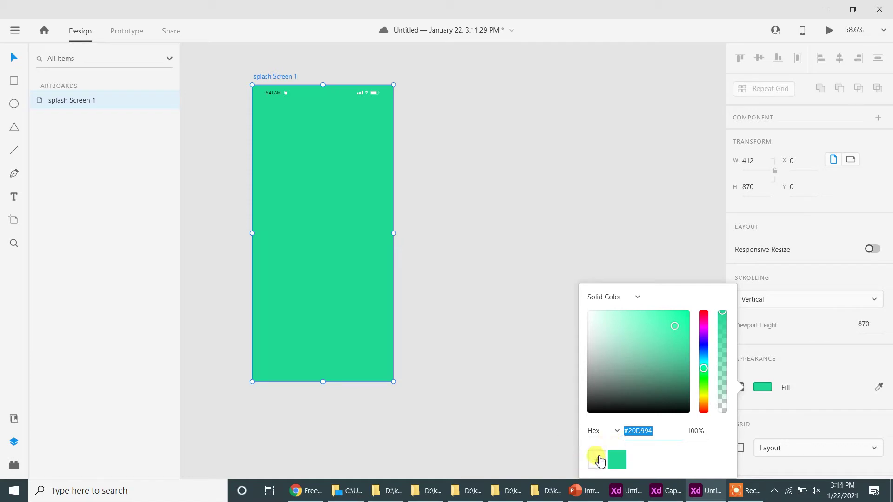
{"action": "left_click", "coordinate": [465, 307]}
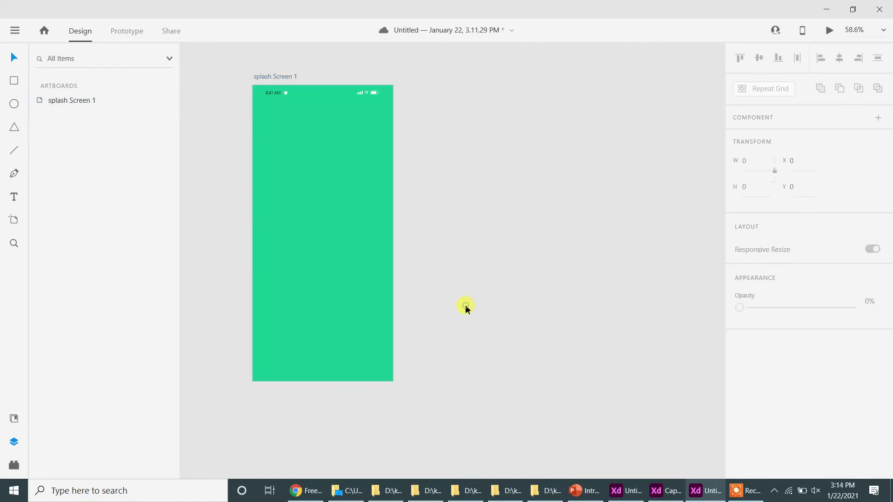
In the Capi Restauran document, select the rocket icon on CPR_Guide_1 and expand its group to examine its shapes and paths.
{"action": "left_click", "coordinate": [664, 492]}
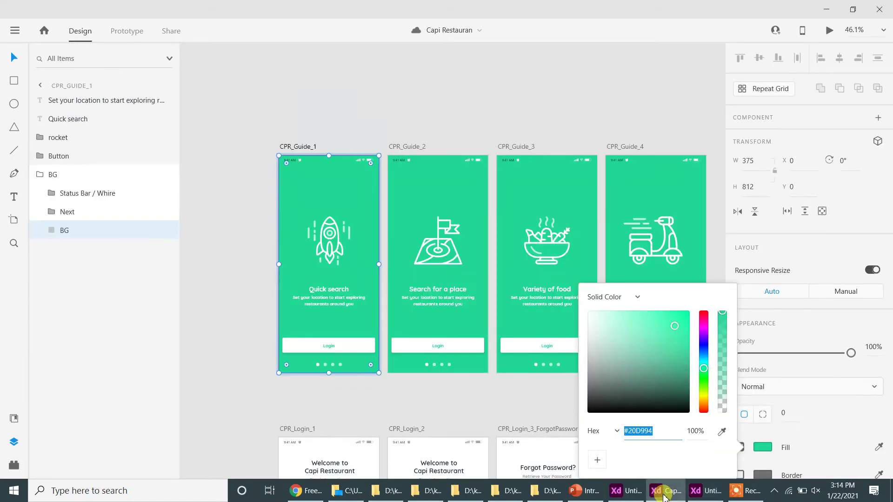
{"action": "left_click", "coordinate": [328, 251]}
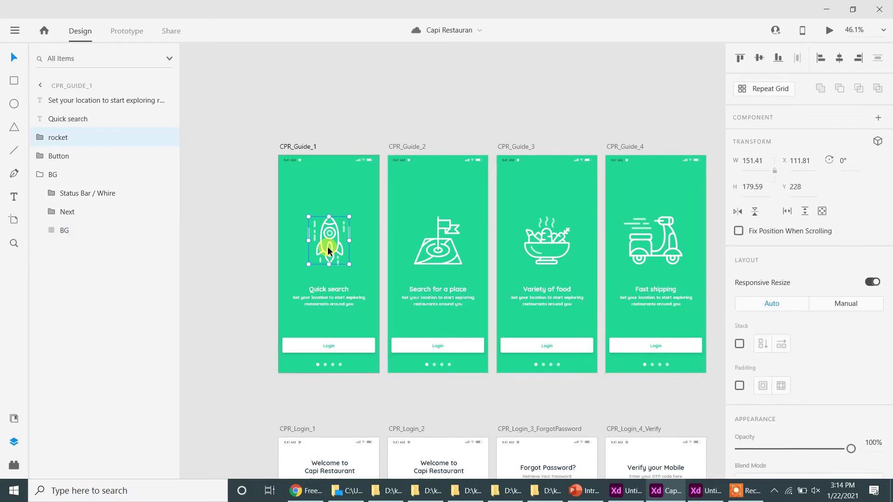
{"action": "left_click", "coordinate": [38, 138]}
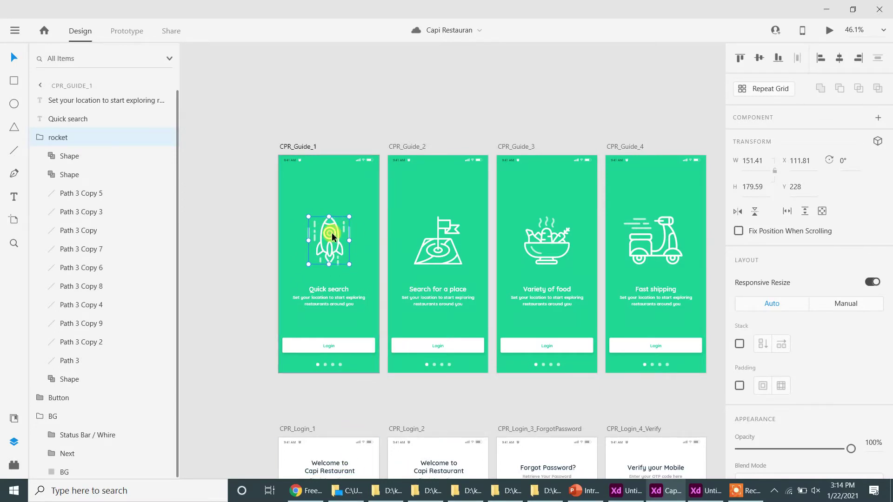
Switch to the Icons8 page in Chrome and search the icons for "rocket ship".
{"action": "left_click", "coordinate": [302, 490]}
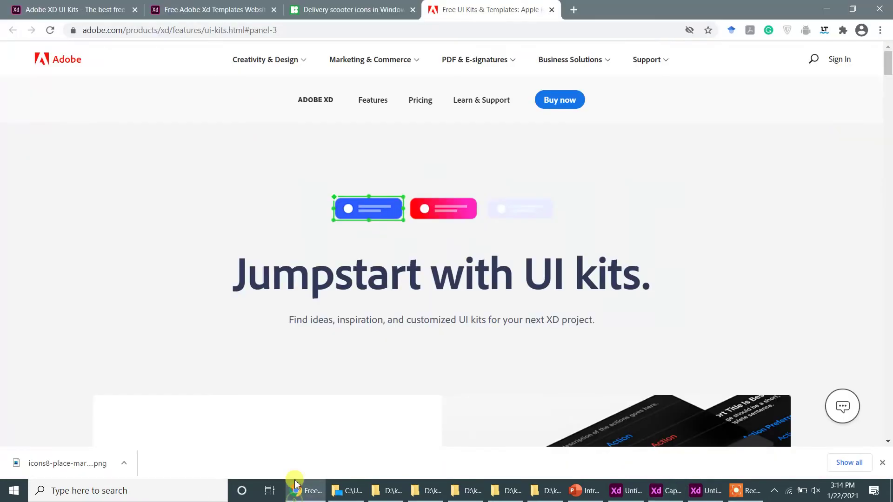
{"action": "left_click", "coordinate": [374, 8]}
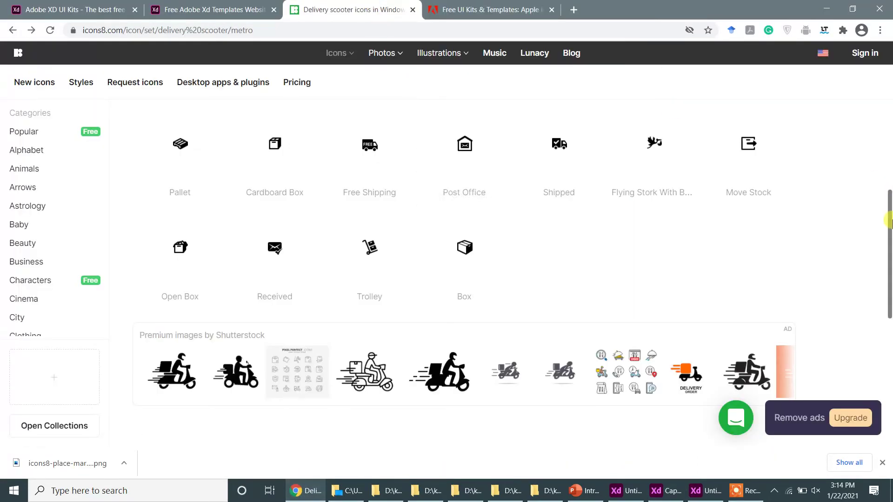
{"action": "left_click_drag", "start_coordinate": [888, 207], "coordinate": [882, 160]}
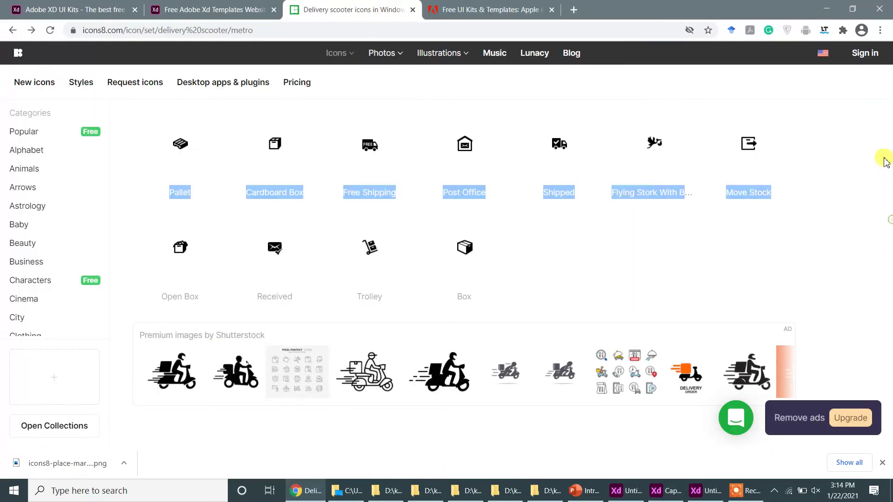
{"action": "left_click", "coordinate": [814, 224]}
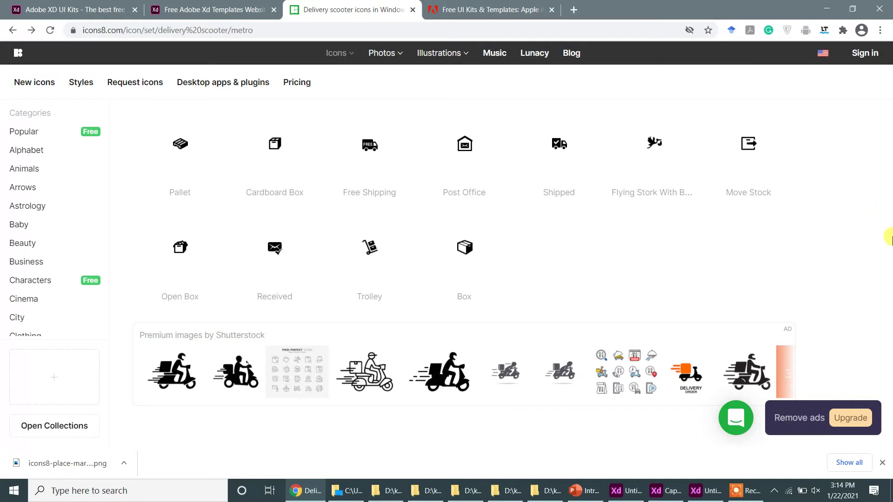
{"action": "left_click_drag", "start_coordinate": [888, 195], "coordinate": [885, 110]}
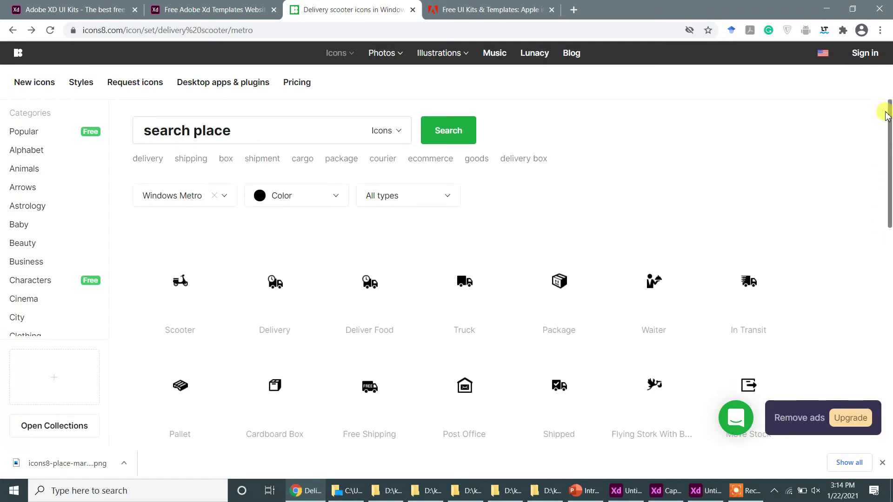
{"action": "triple_click", "coordinate": [236, 134]}
{"action": "type", "text": "rocket"}
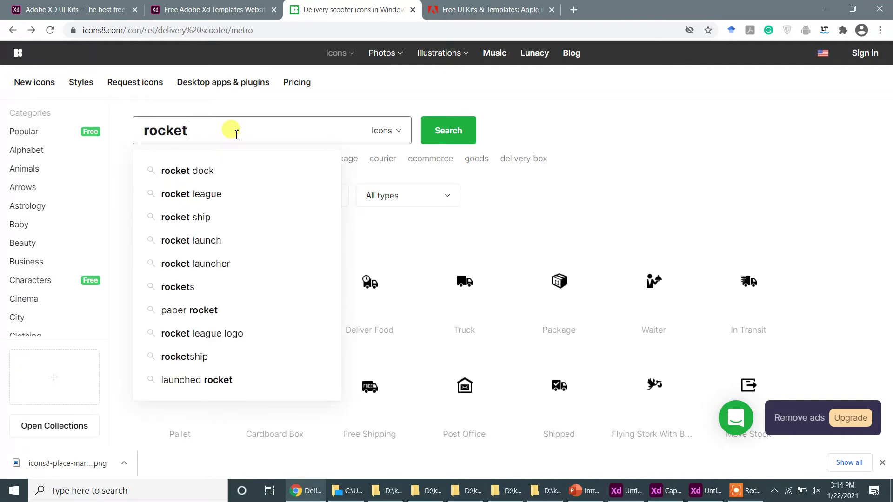
{"action": "left_click", "coordinate": [237, 217]}
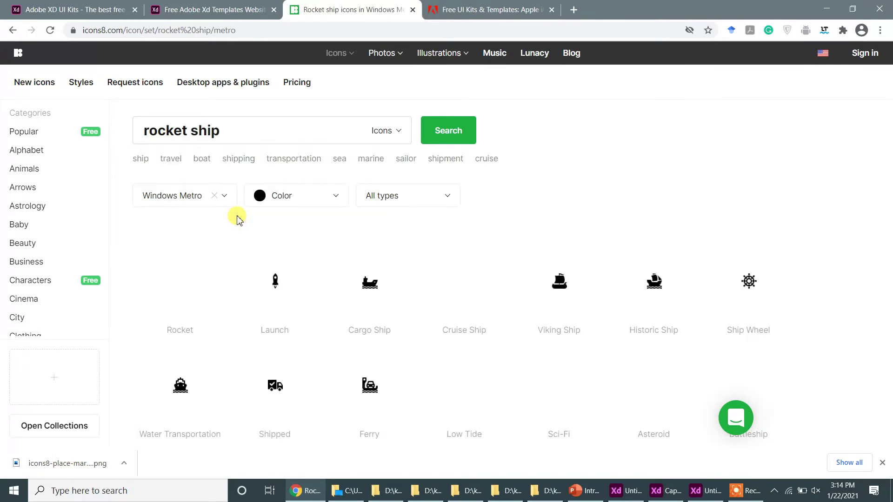
Open the Launch icon's details, try to download it, and dismiss the registration form and the advert.
{"action": "mouse_move", "coordinate": [253, 291]}
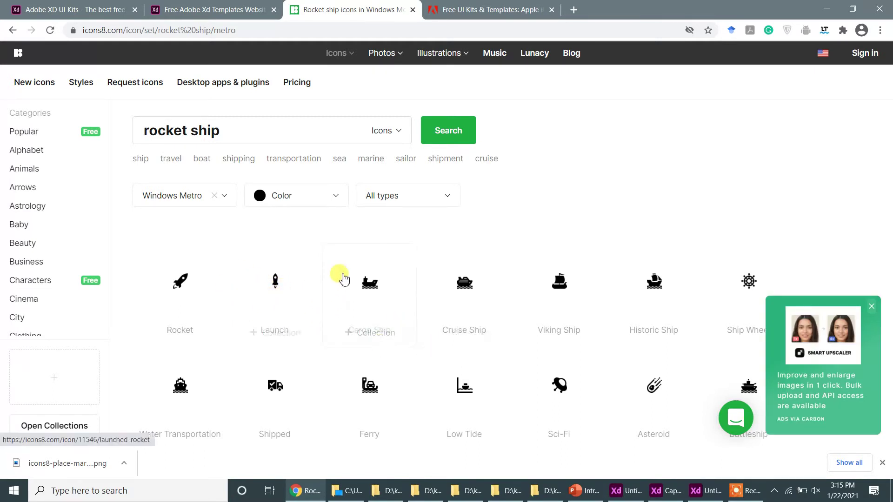
{"action": "left_click", "coordinate": [276, 288]}
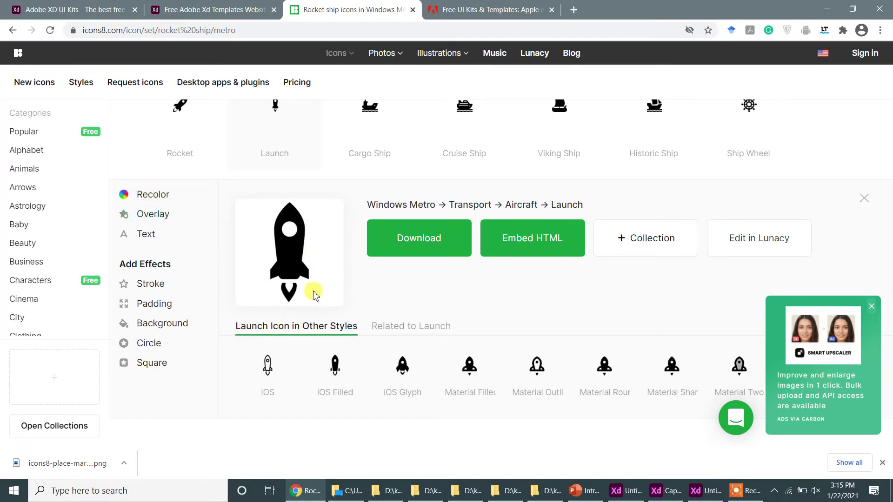
{"action": "left_click", "coordinate": [408, 250]}
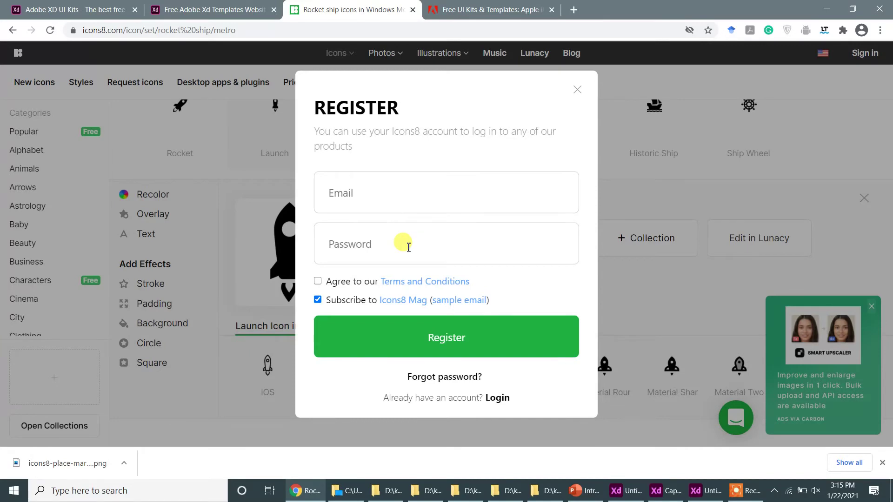
{"action": "left_click", "coordinate": [576, 90]}
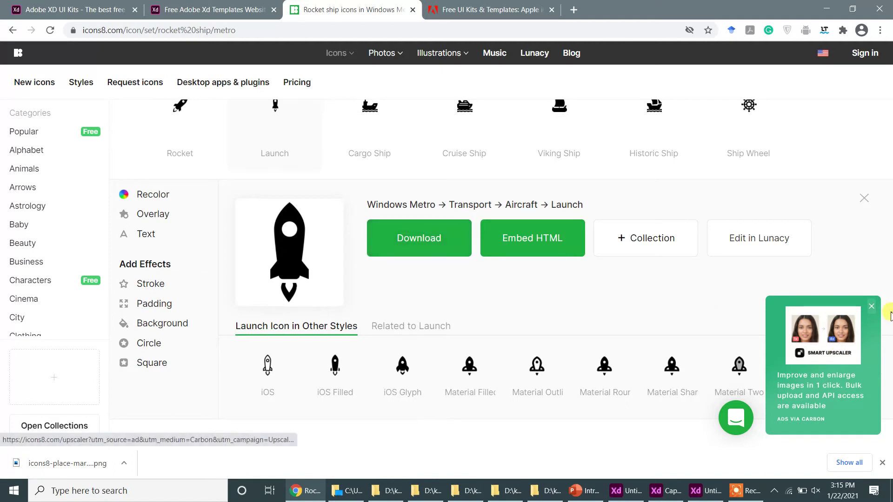
{"action": "left_click", "coordinate": [870, 309]}
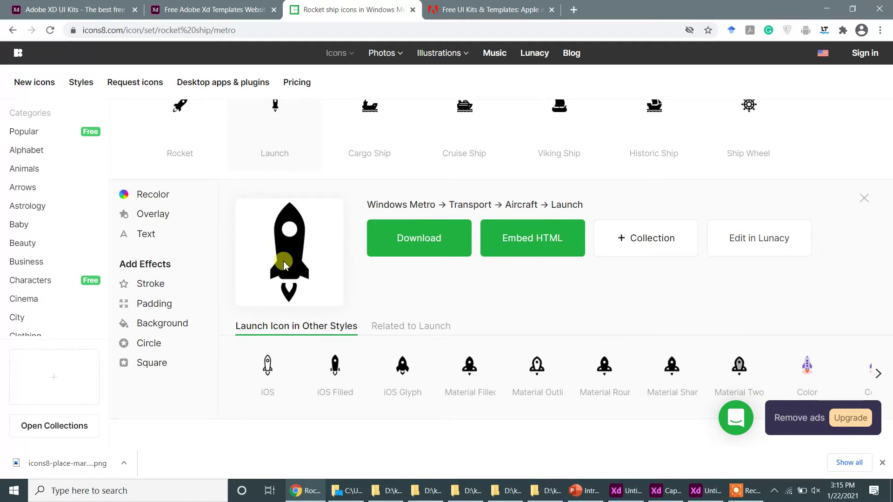
Try orange and red recolours on the Launch icon and return it to black.
{"action": "left_click", "coordinate": [154, 195]}
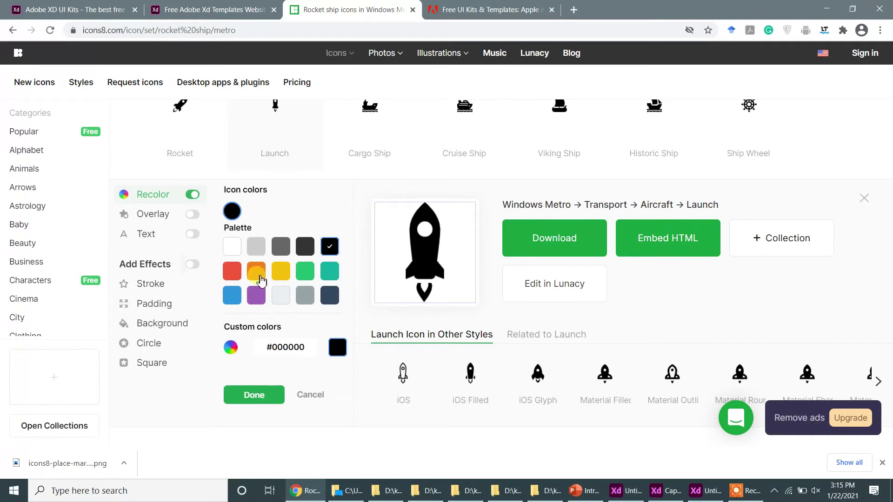
{"action": "left_click", "coordinate": [252, 275]}
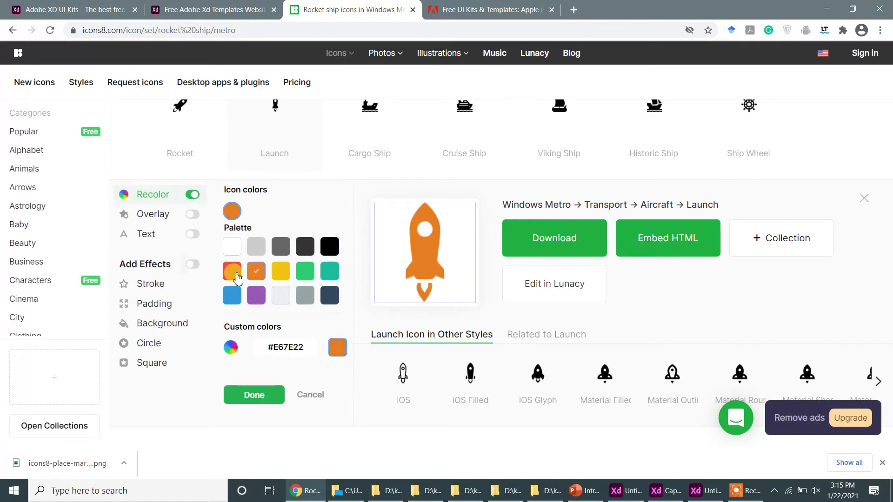
{"action": "left_click", "coordinate": [235, 275]}
{"action": "left_click", "coordinate": [256, 274]}
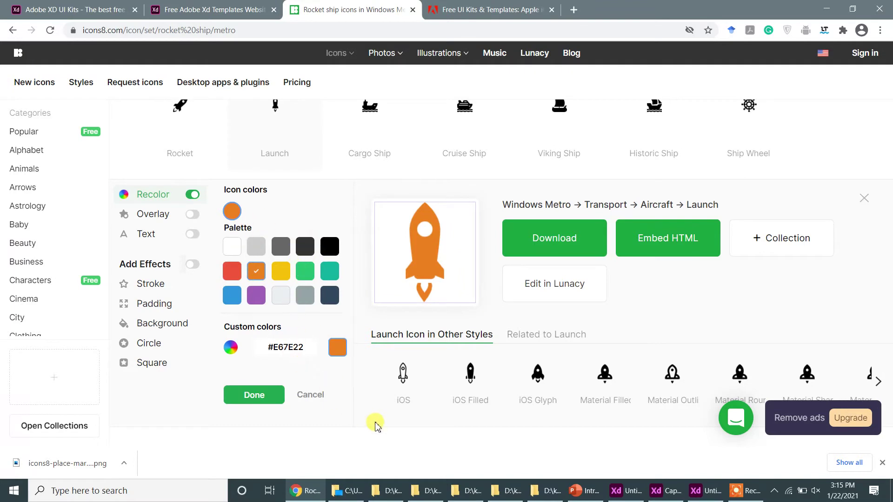
{"action": "left_click", "coordinate": [329, 247]}
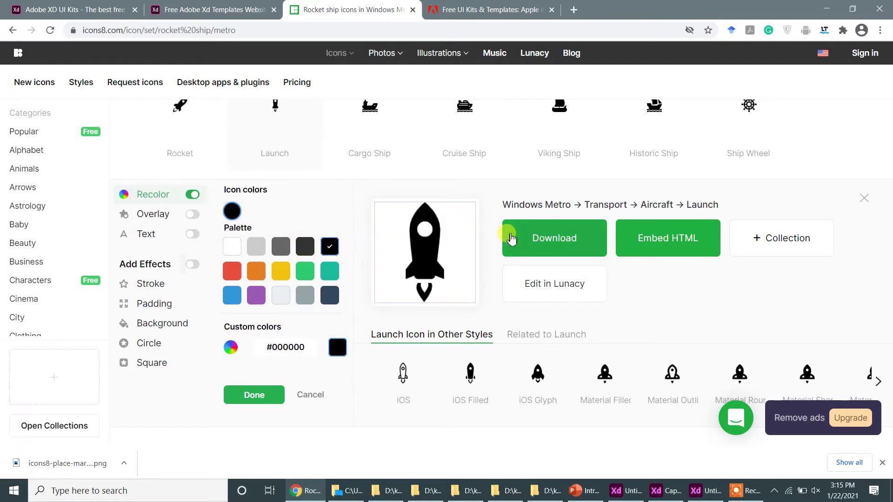
Start the Launch icon's download, log in to Icons8 with the account e-mail and password, and decline saving the password in the browser.
{"action": "left_click", "coordinate": [549, 241]}
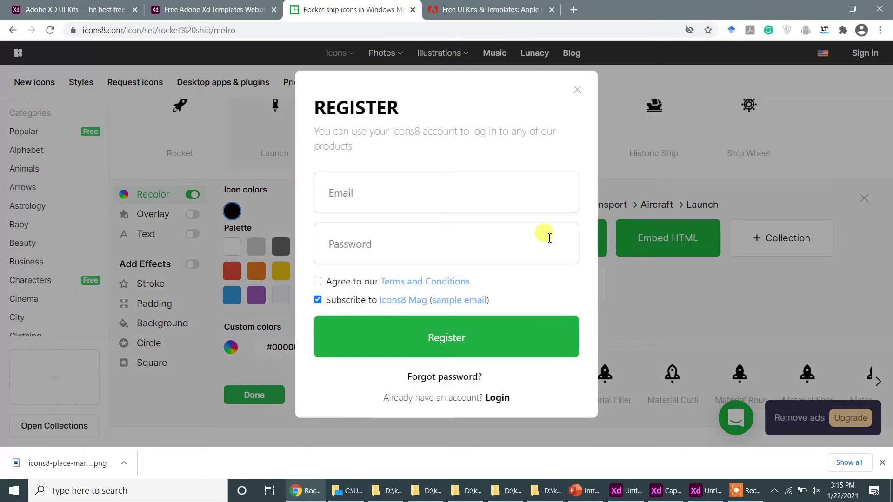
{"action": "left_click", "coordinate": [426, 191]}
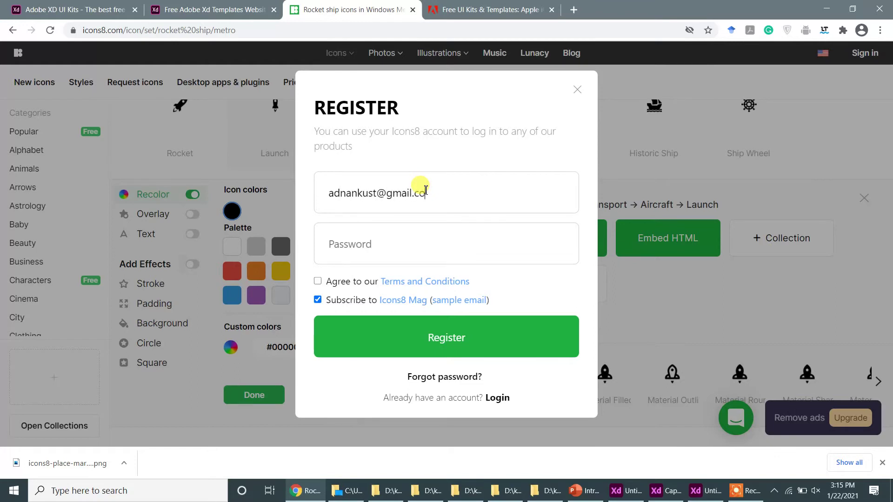
{"action": "left_click", "coordinate": [372, 245]}
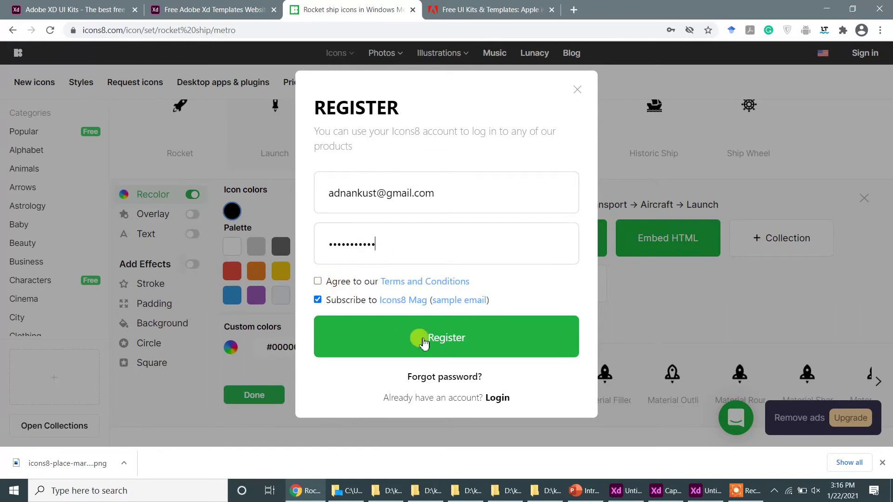
{"action": "left_click", "coordinate": [498, 399]}
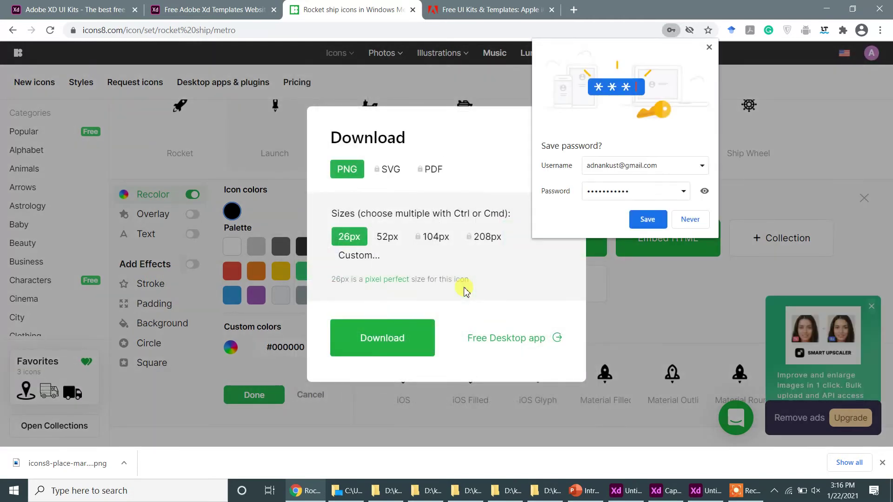
{"action": "left_click", "coordinate": [690, 220]}
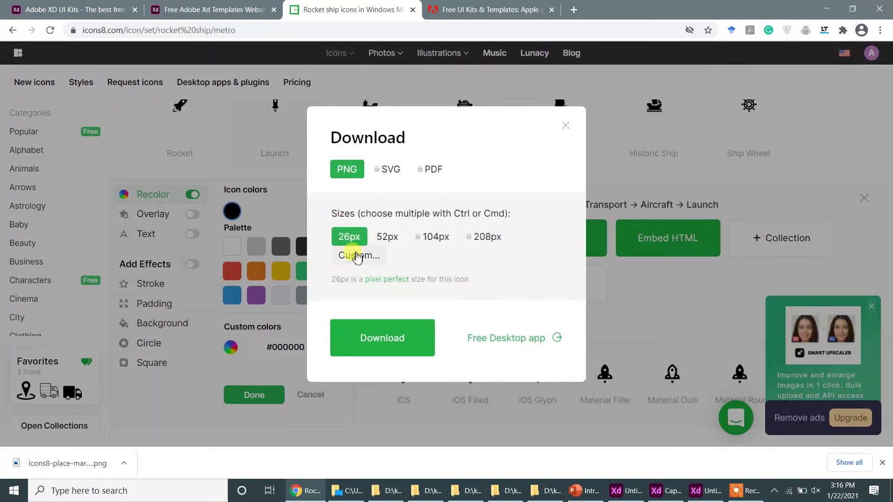
Download the Launch icon for free as a 26px PNG and show the downloaded file in its folder.
{"action": "left_click", "coordinate": [380, 336]}
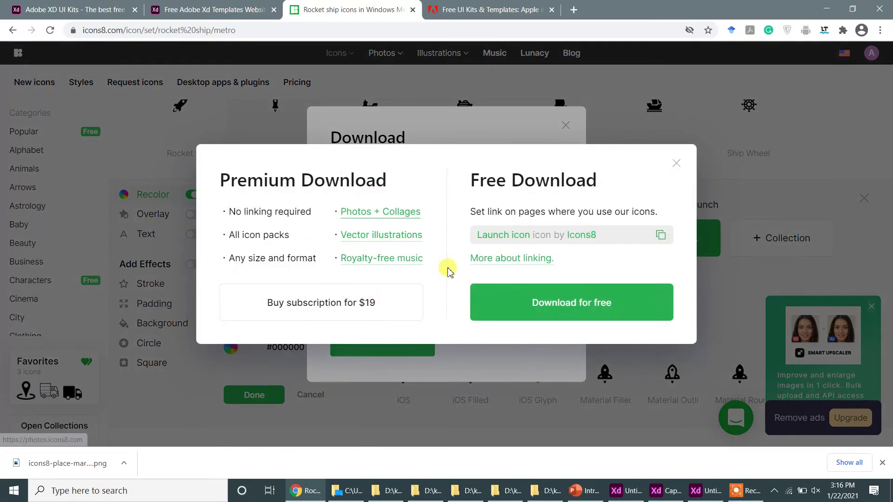
{"action": "left_click", "coordinate": [565, 305]}
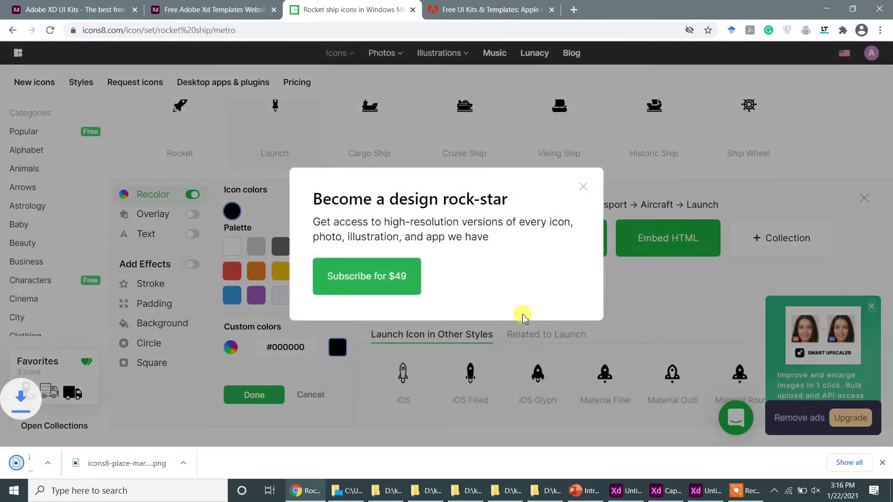
{"action": "left_click", "coordinate": [124, 463]}
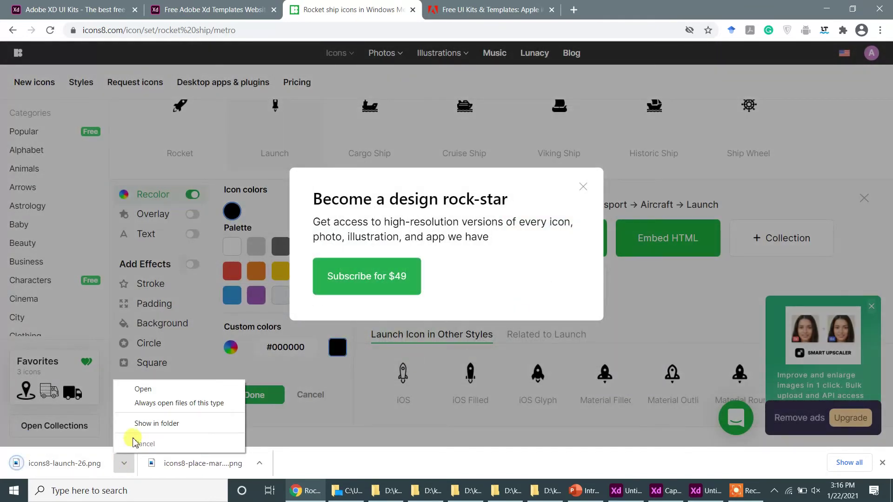
{"action": "left_click", "coordinate": [153, 423]}
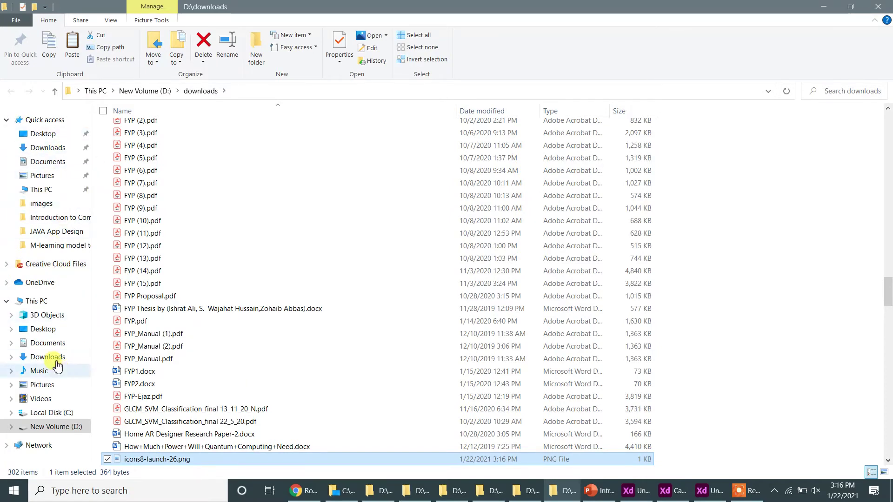
Paste icons8-launch-26.png into the D:\kust\Adobe XD\Restaurant App folder.
{"action": "left_click", "coordinate": [70, 426]}
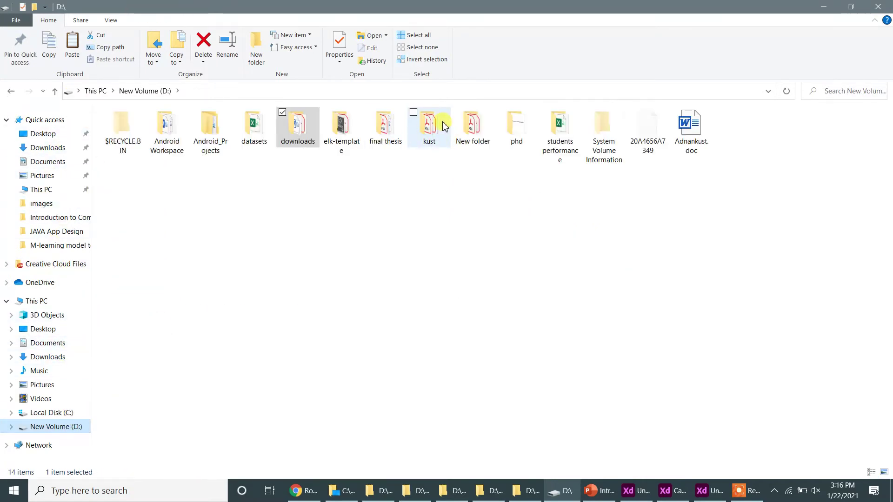
{"action": "double_click", "coordinate": [444, 126]}
{"action": "left_click", "coordinate": [210, 141]}
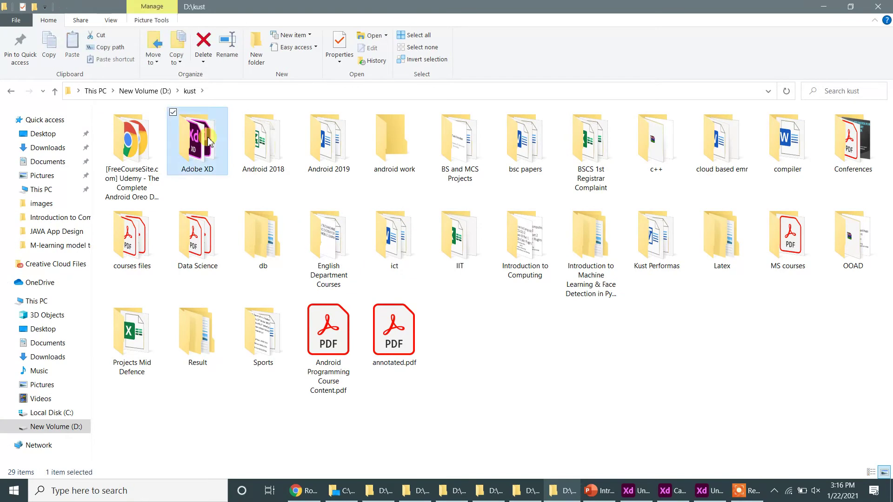
{"action": "double_click", "coordinate": [209, 142]}
{"action": "double_click", "coordinate": [191, 206]}
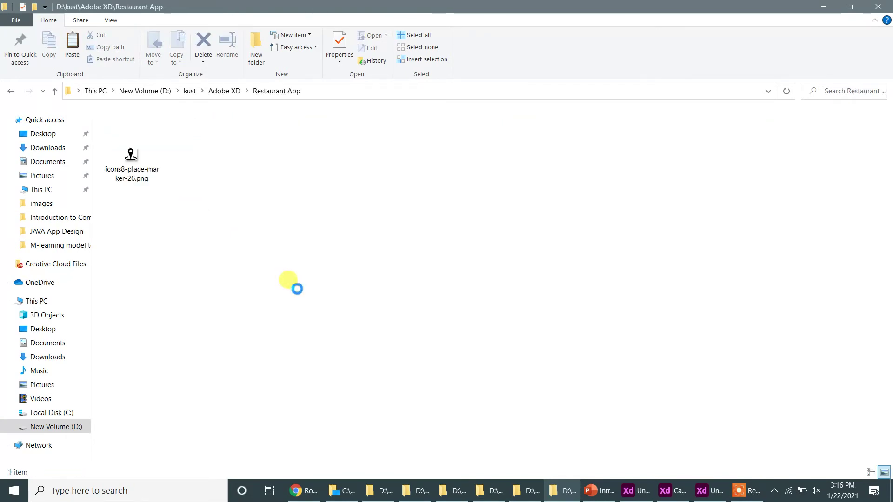
{"action": "key", "text": "ctrl+v"}
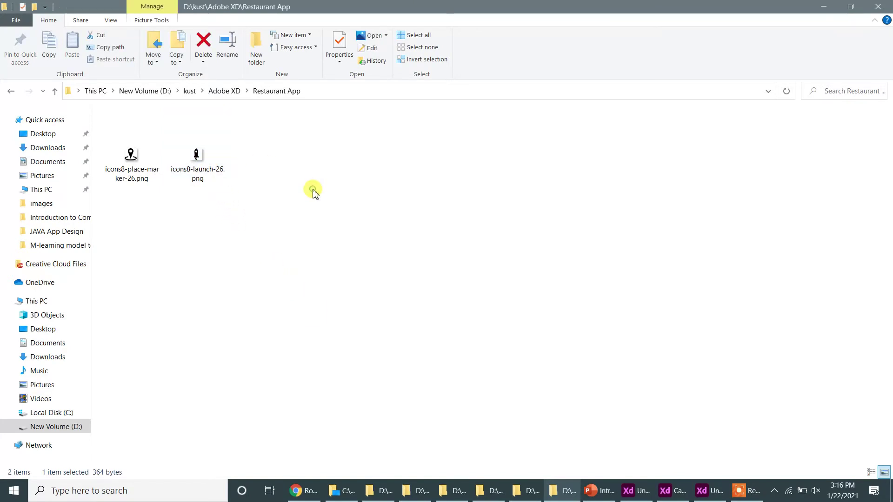
{"action": "right_click", "coordinate": [196, 165]}
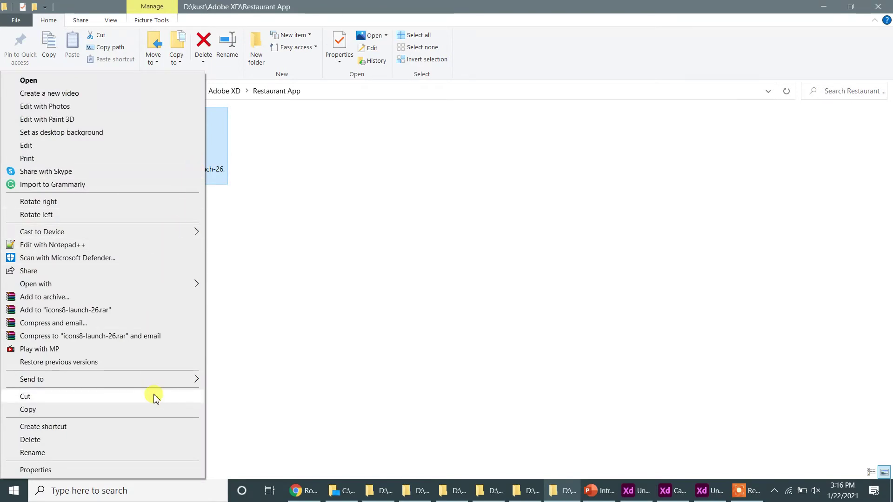
{"action": "left_click", "coordinate": [299, 242]}
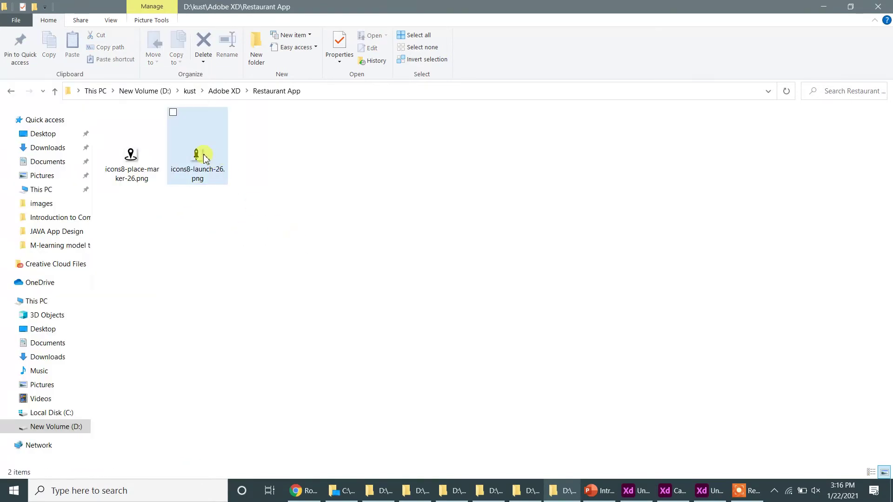
In Adobe XD, try icons8-launch-26.png on splash Screen 1 at about 207 × 207, centred in the upper half, and delete it.
{"action": "left_click", "coordinate": [709, 491]}
{"action": "left_click_drag", "start_coordinate": [709, 495], "coordinate": [390, 279]}
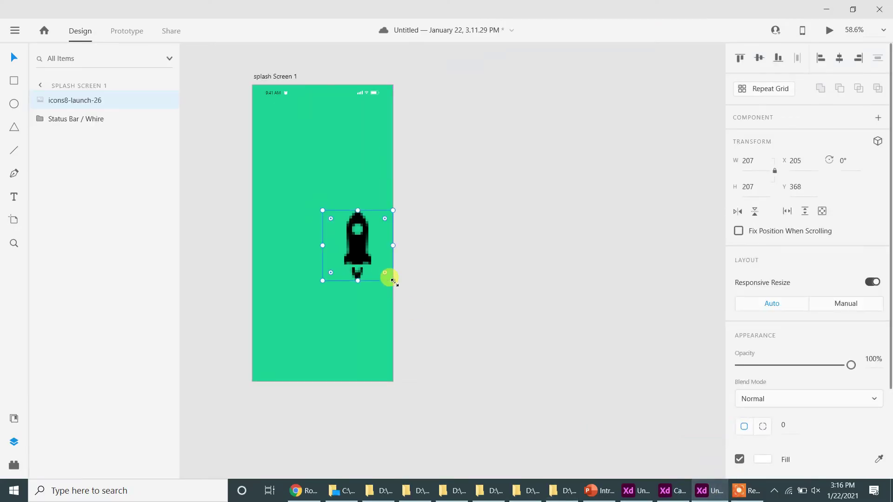
{"action": "left_click_drag", "start_coordinate": [356, 249], "coordinate": [325, 207]}
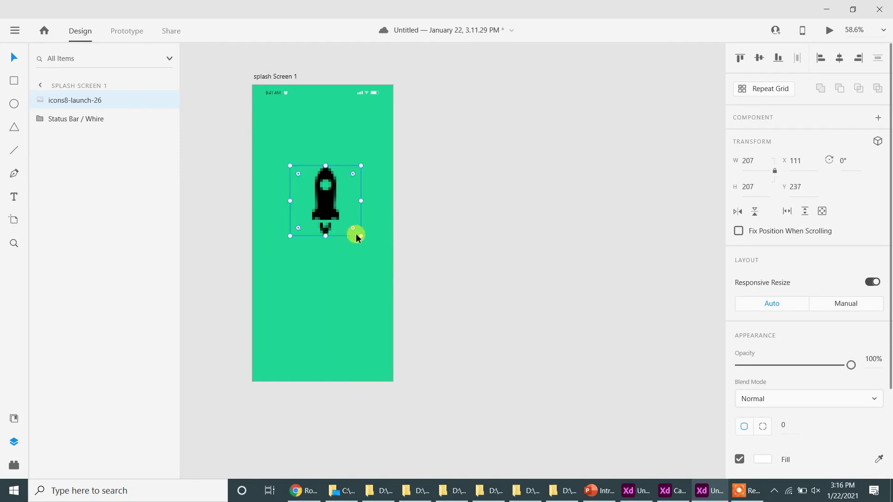
{"action": "mouse_move", "coordinate": [361, 236]}
{"action": "left_mouse_down"}
{"action": "mouse_move", "coordinate": [409, 285]}
{"action": "mouse_move", "coordinate": [402, 293]}
{"action": "mouse_move", "coordinate": [341, 239]}
{"action": "mouse_move", "coordinate": [352, 247]}
{"action": "mouse_move", "coordinate": [365, 242]}
{"action": "left_mouse_up"}
{"action": "key", "text": "Delete"}
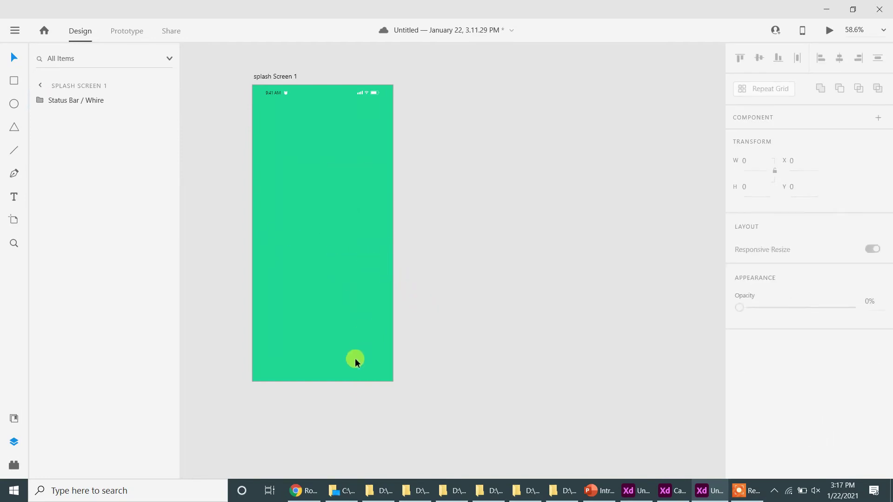
{"action": "left_click", "coordinate": [302, 497]}
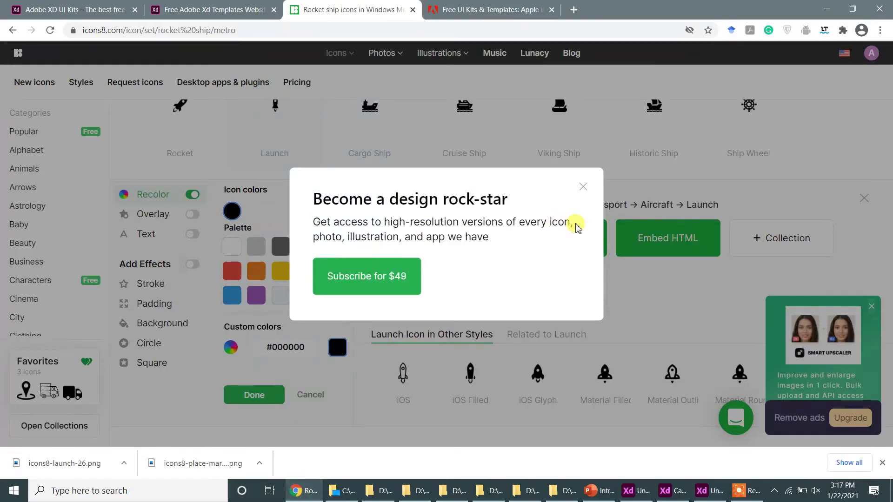
{"action": "left_click", "coordinate": [584, 188]}
{"action": "left_click", "coordinate": [482, 7]}
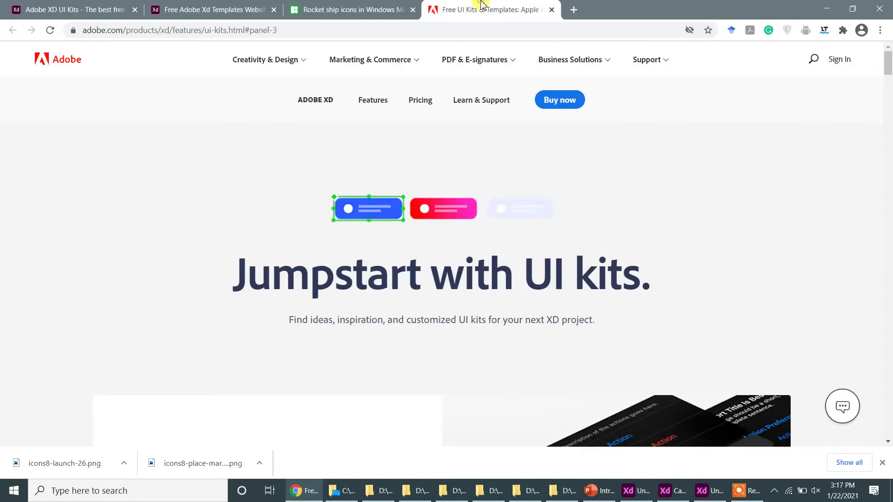
{"action": "left_click", "coordinate": [573, 10]}
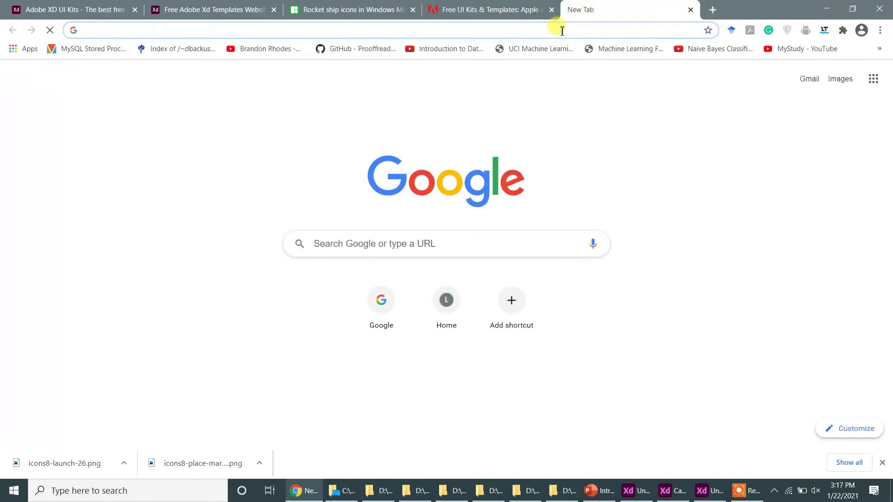
{"action": "type", "text": "roc"}
{"action": "key", "text": "BackSpace"}
{"action": "key", "text": "BackSpace"}
{"action": "key", "text": "BackSpace"}
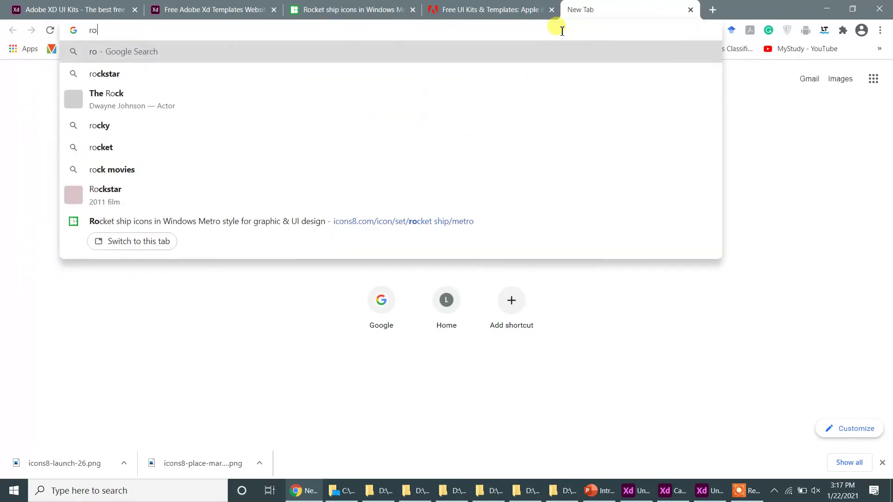
{"action": "type", "text": "www.google.com"}
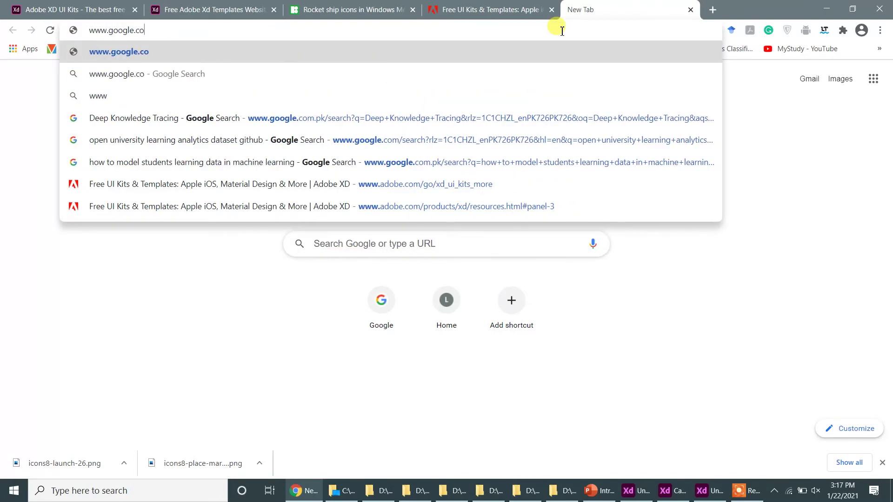
{"action": "key", "text": "Return"}
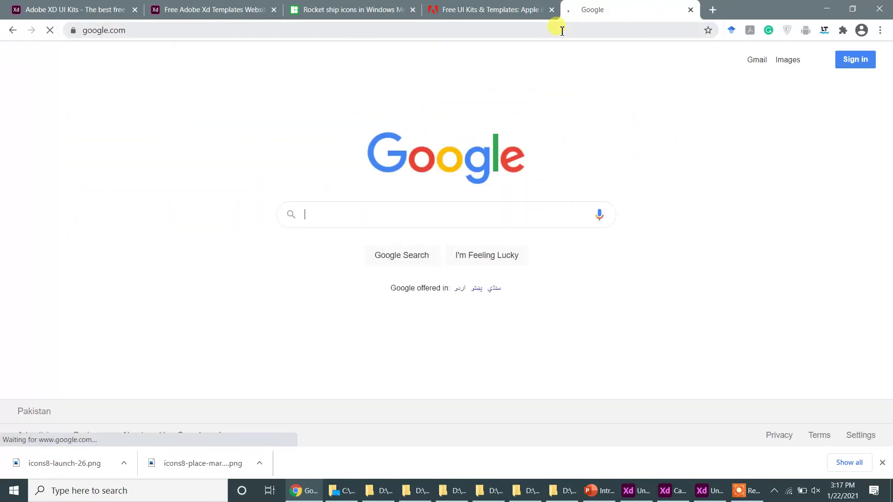
Search Google for "rocket png image".
{"action": "type", "text": "reo"}
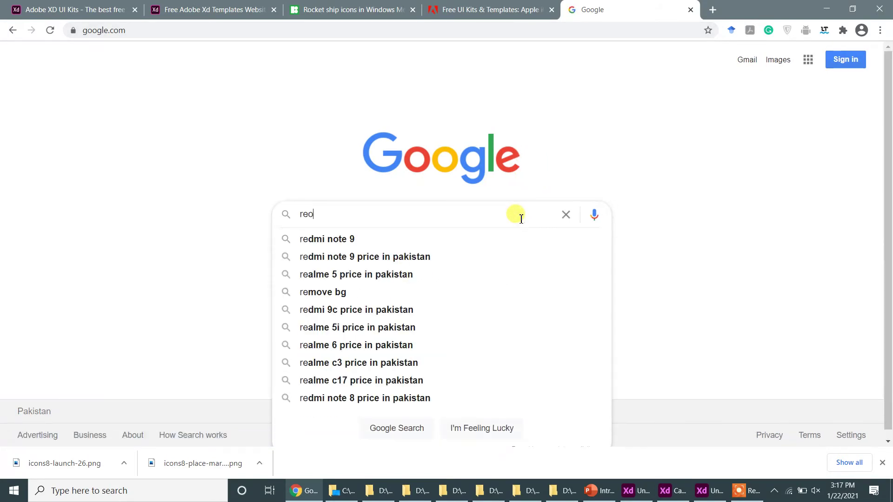
{"action": "key", "text": "BackSpace"}
{"action": "key", "text": "BackSpace"}
{"action": "type", "text": "ok"}
{"action": "key", "text": "BackSpace"}
{"action": "type", "text": "cket "}
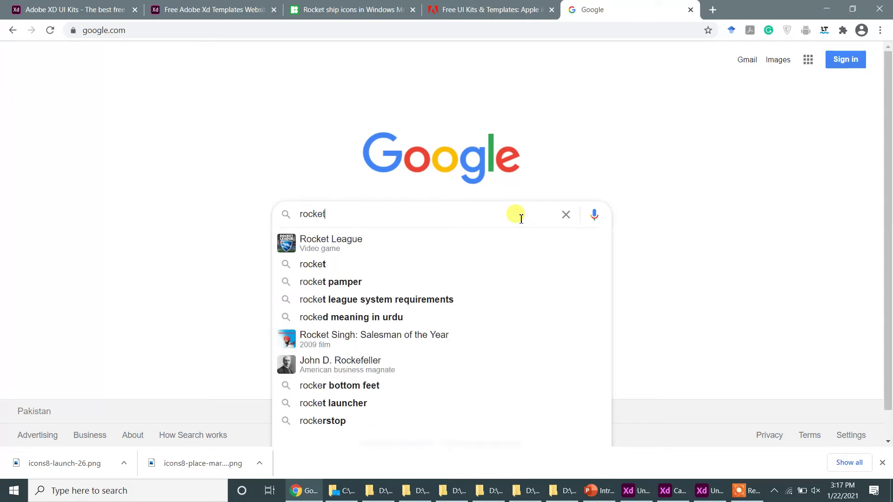
{"action": "type", "text": "p"}
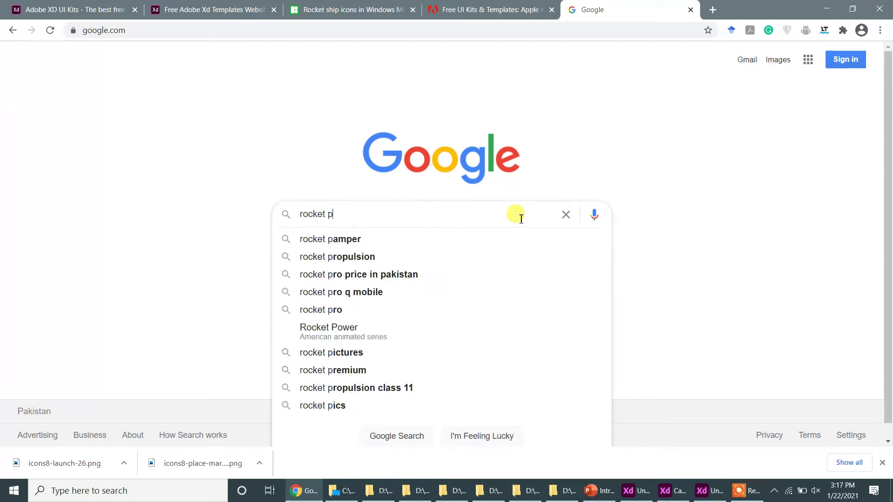
{"action": "type", "text": "ng image"}
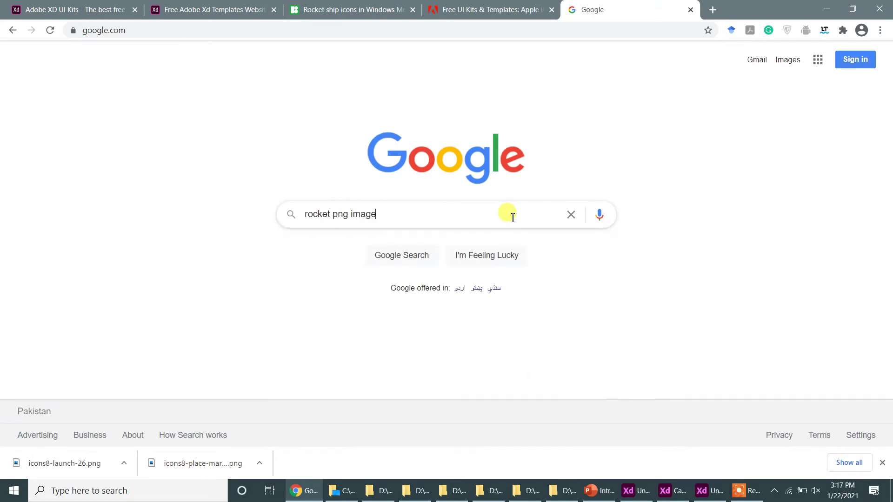
{"action": "key", "text": "Return"}
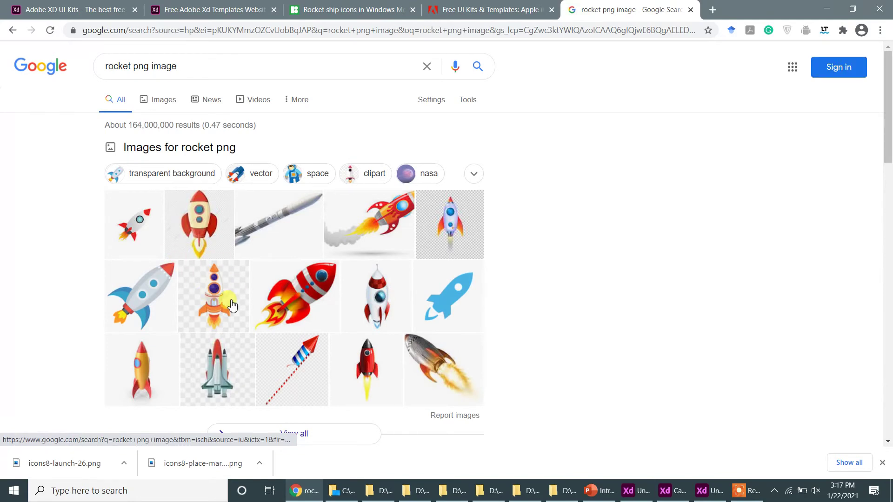
Open the red and cream Pngtree rocket from the image results and copy the picture.
{"action": "left_click", "coordinate": [203, 225]}
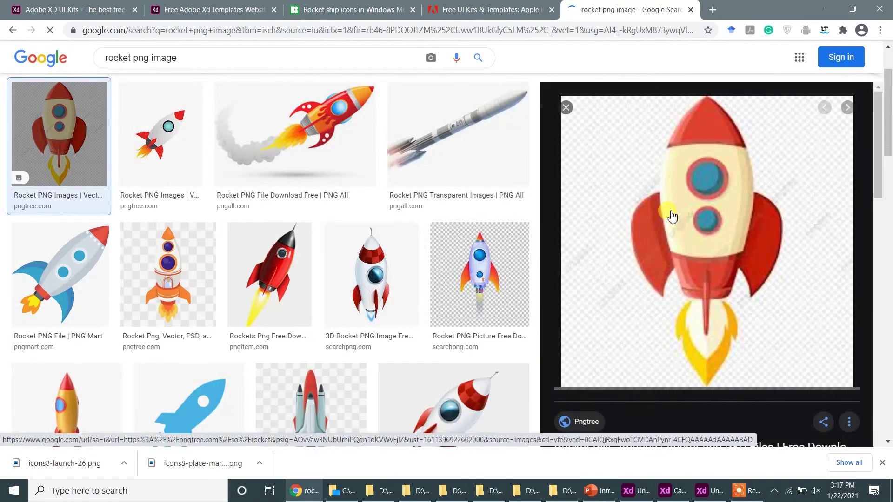
{"action": "right_click", "coordinate": [678, 183]}
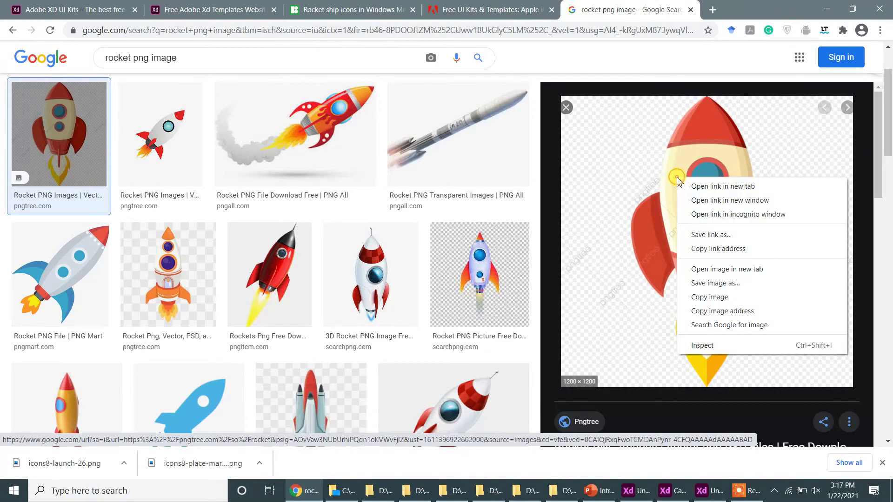
{"action": "left_click", "coordinate": [718, 301]}
Switch to Adobe XD, paste the rocket picture and shrink it to about 353 × 353 on the pasteboard beside splash Screen 1.
{"action": "left_click", "coordinate": [709, 490]}
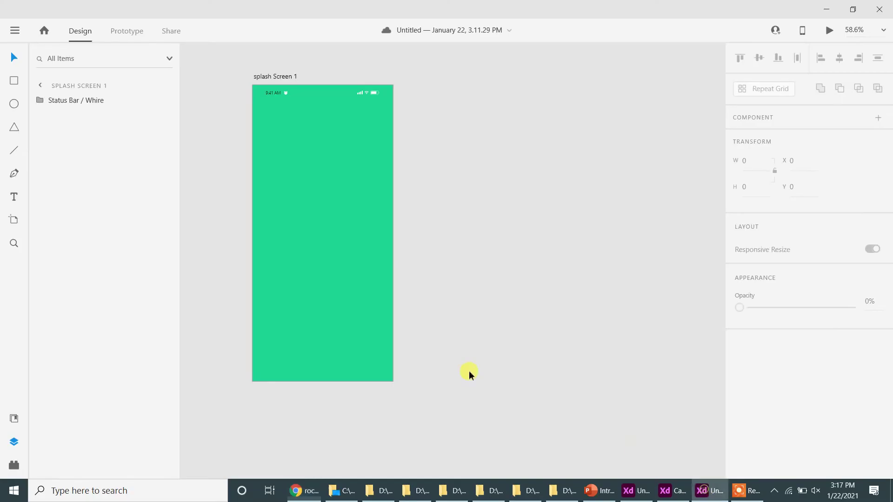
{"action": "right_click", "coordinate": [289, 196]}
{"action": "left_click", "coordinate": [322, 248]}
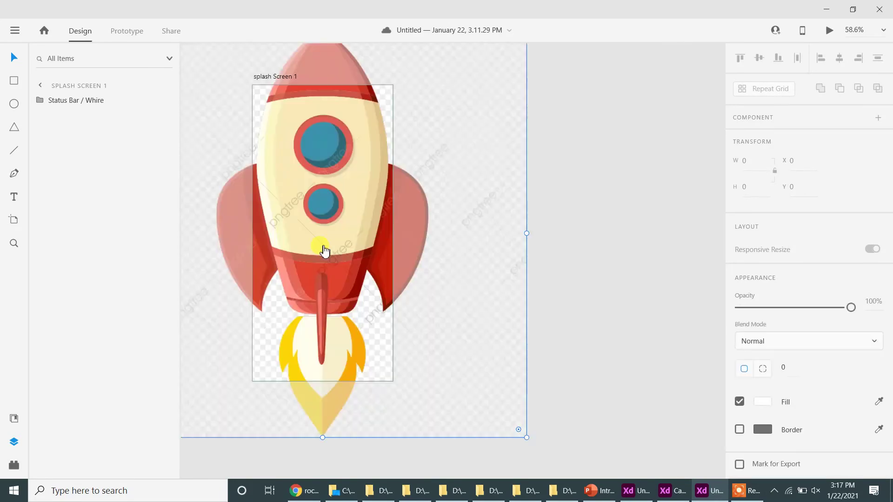
{"action": "left_click_drag", "start_coordinate": [524, 436], "coordinate": [322, 232]}
{"action": "left_click_drag", "start_coordinate": [236, 133], "coordinate": [572, 223]}
{"action": "left_click_drag", "start_coordinate": [668, 328], "coordinate": [584, 245]}
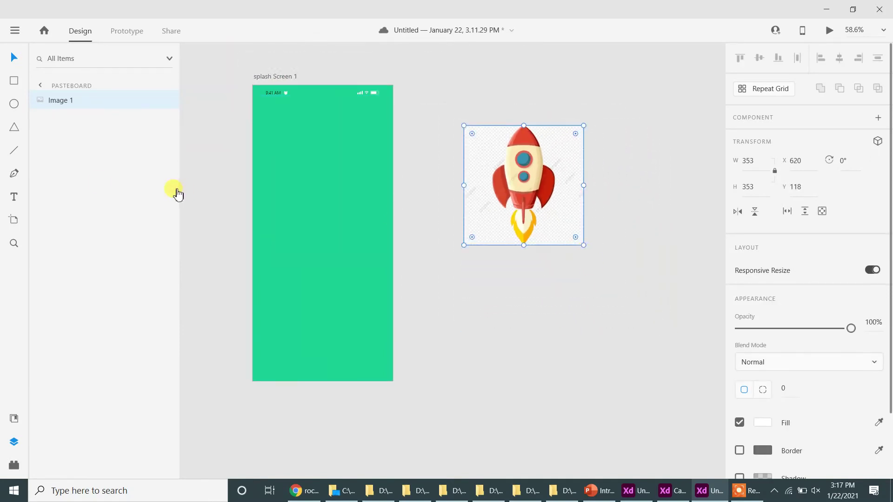
Mask the rocket picture with a rectangle of about 242 × 353 around the rocket and move it onto splash Screen 1, horizontally centred.
{"action": "left_click", "coordinate": [14, 80]}
{"action": "left_click_drag", "start_coordinate": [484, 126], "coordinate": [566, 245]}
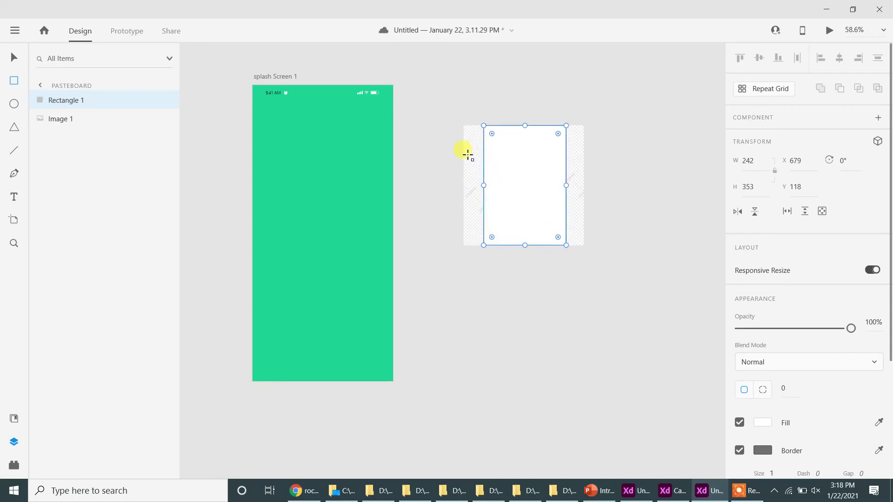
{"action": "left_click", "coordinate": [10, 60]}
{"action": "left_click", "coordinate": [473, 171], "text": "shift"}
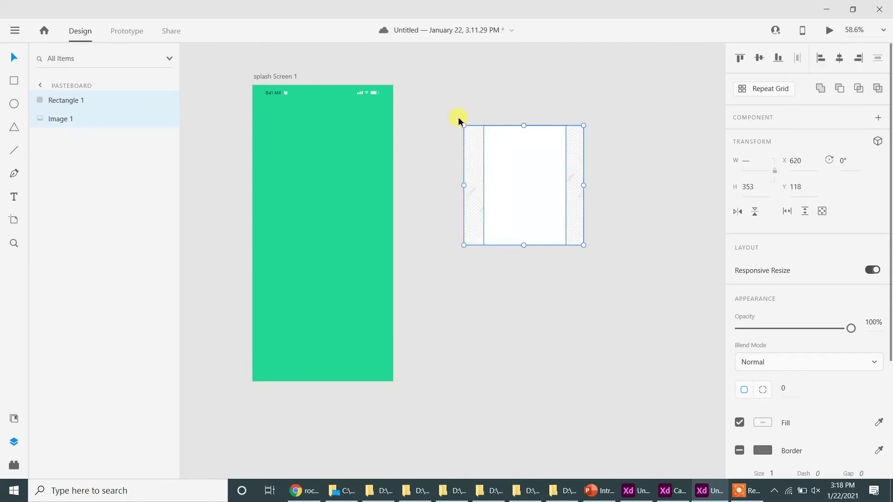
{"action": "right_click", "coordinate": [488, 153]}
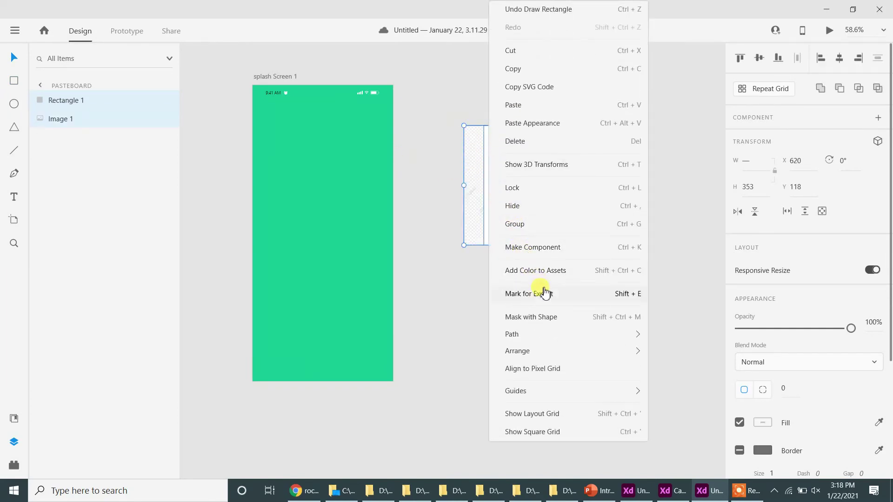
{"action": "left_click", "coordinate": [549, 316]}
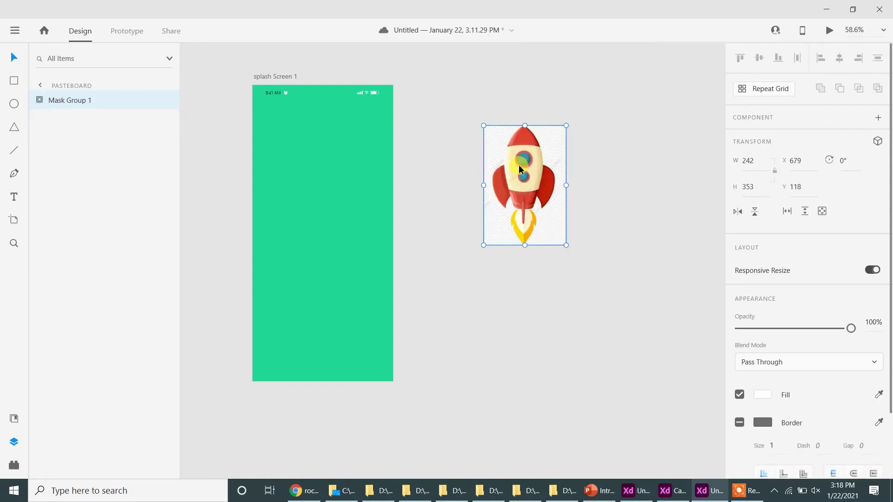
{"action": "left_click_drag", "start_coordinate": [521, 163], "coordinate": [319, 198]}
{"action": "left_click_drag", "start_coordinate": [281, 153], "coordinate": [320, 201]}
{"action": "left_click_drag", "start_coordinate": [342, 236], "coordinate": [325, 213]}
{"action": "mouse_move", "coordinate": [323, 250]}
{"action": "left_mouse_down"}
{"action": "mouse_move", "coordinate": [322, 241]}
{"action": "mouse_move", "coordinate": [328, 263]}
{"action": "left_mouse_up"}
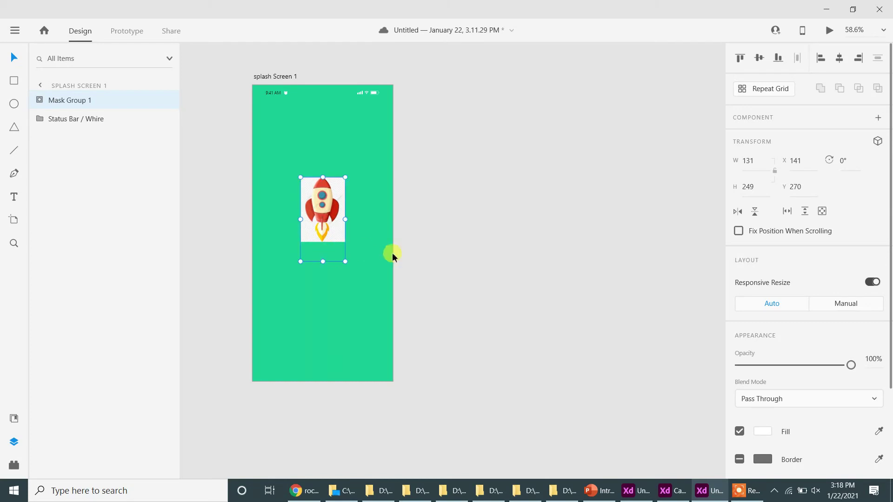
{"action": "left_click", "coordinate": [415, 264]}
{"action": "left_click", "coordinate": [314, 214]}
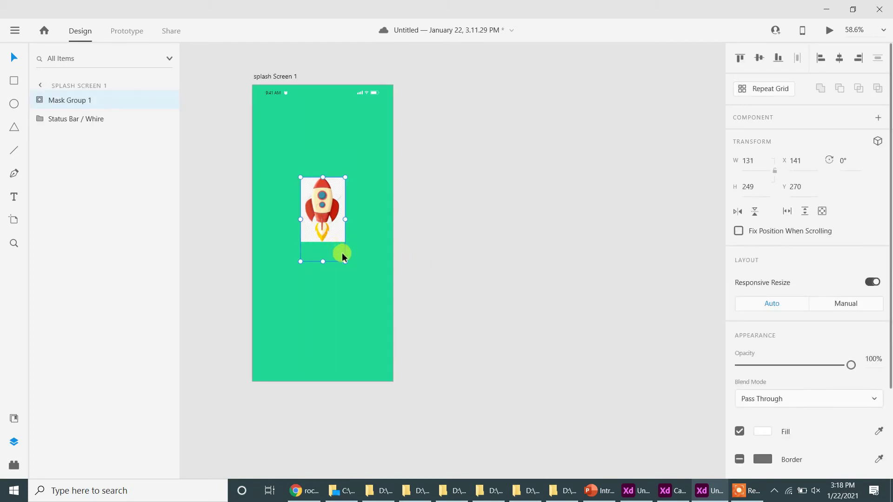
{"action": "mouse_move", "coordinate": [322, 262]}
{"action": "left_mouse_down"}
{"action": "mouse_move", "coordinate": [319, 243]}
{"action": "mouse_move", "coordinate": [321, 277]}
{"action": "left_mouse_up"}
{"action": "key", "text": "ctrl+z"}
{"action": "key", "text": "ctrl+z"}
{"action": "key", "text": "ctrl+z"}
{"action": "key", "text": "ctrl+z"}
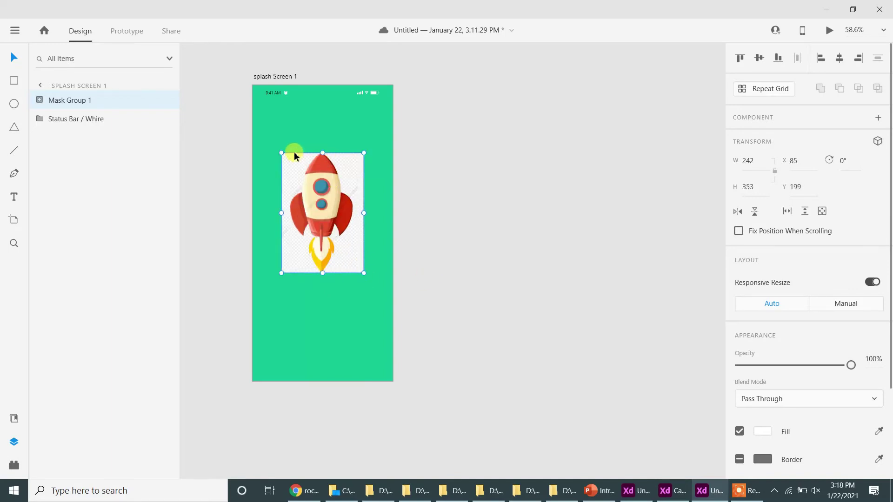
Scale the masked rocket down to about 131 × 191, centred horizontally on splash Screen 1 at about Y 286.
{"action": "left_click_drag", "start_coordinate": [281, 151], "coordinate": [321, 207]}
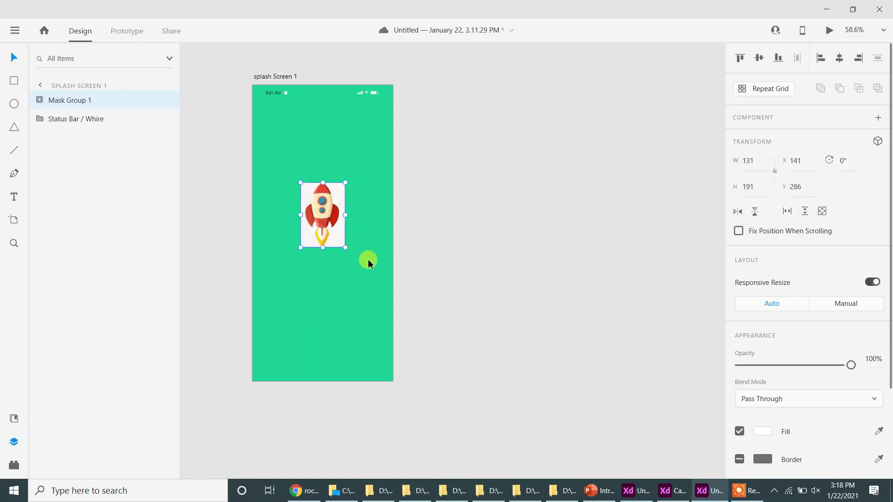
{"action": "left_click", "coordinate": [428, 294]}
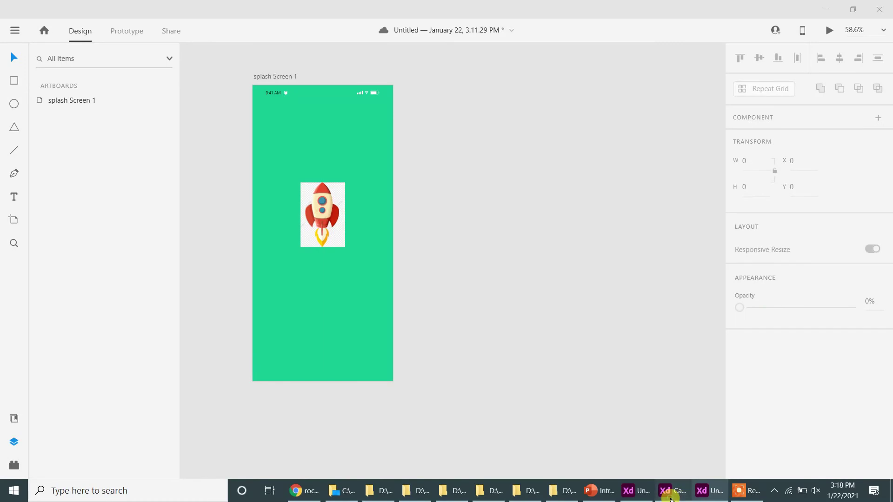
Check the CPR_Guide_1 screen in the Capi Restauran file and add the text "Quick Search" below the rocket on splash Screen 1.
{"action": "left_click", "coordinate": [675, 491]}
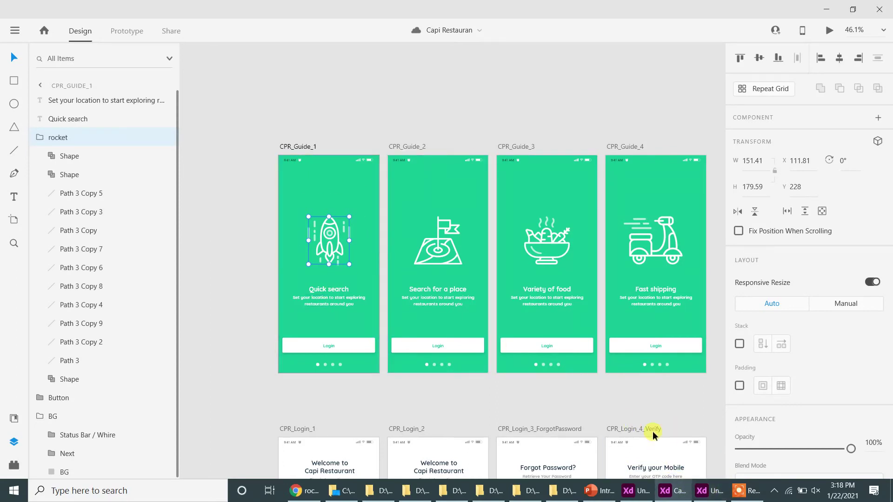
{"action": "left_click", "coordinate": [709, 490]}
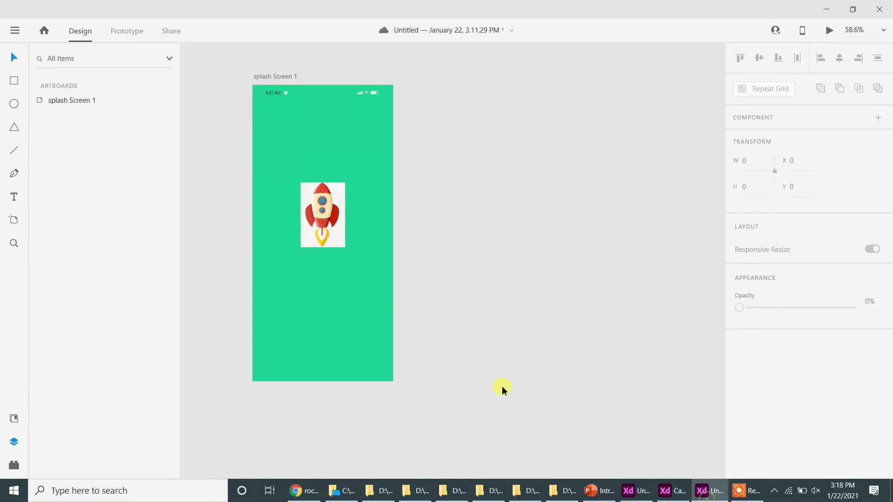
{"action": "left_click", "coordinate": [14, 198]}
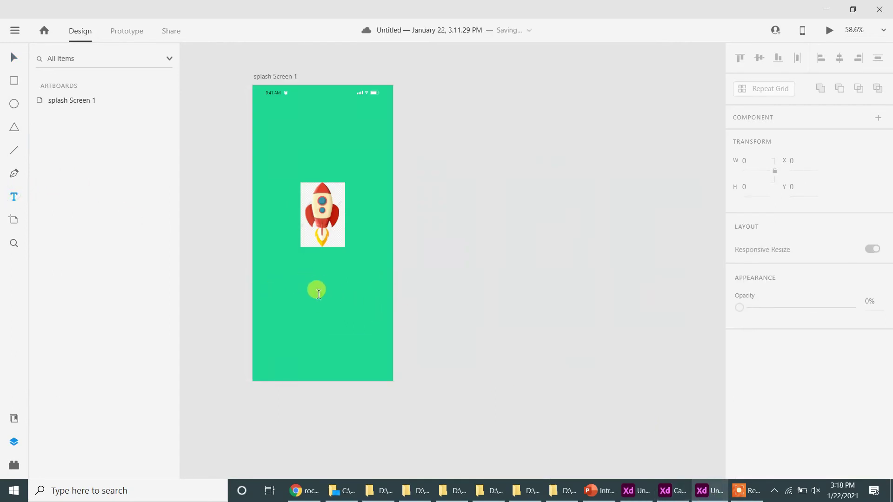
{"action": "left_click", "coordinate": [319, 294]}
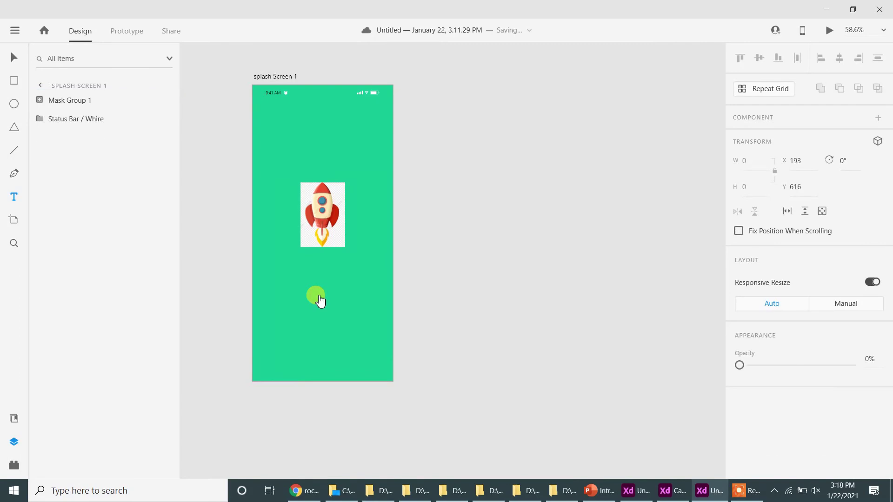
{"action": "left_click", "coordinate": [319, 299]}
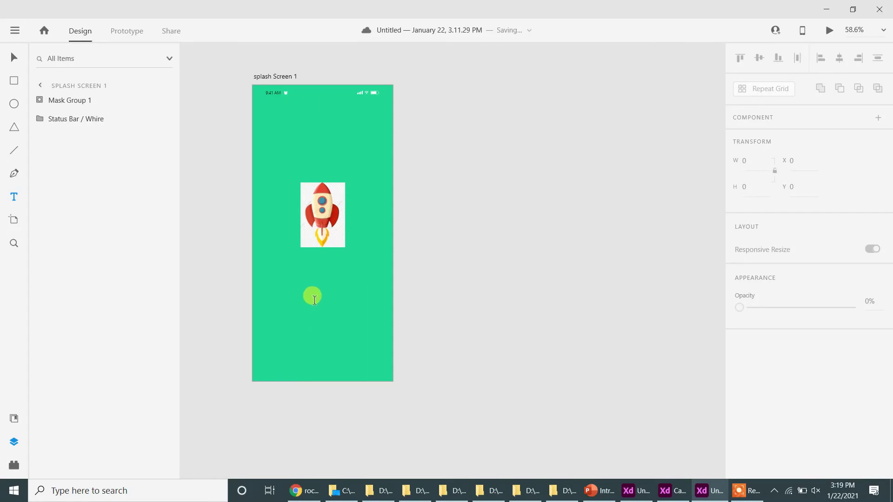
{"action": "left_click", "coordinate": [314, 301]}
{"action": "left_click", "coordinate": [343, 299]}
{"action": "left_click", "coordinate": [316, 302]}
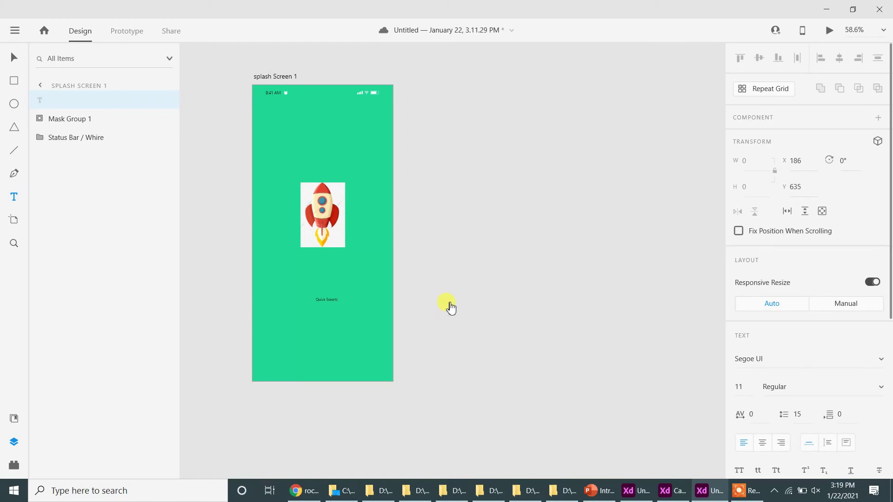
Enlarge the Quick Search text to size 32 and centre it below the rocket at about X 115, Y 575.
{"action": "left_click", "coordinate": [14, 57]}
{"action": "mouse_move", "coordinate": [327, 302]}
{"action": "left_mouse_down"}
{"action": "mouse_move", "coordinate": [327, 330]}
{"action": "mouse_move", "coordinate": [335, 311]}
{"action": "left_mouse_up"}
{"action": "double_click", "coordinate": [335, 311]}
{"action": "left_click", "coordinate": [330, 304]}
{"action": "key", "text": "BackSpace"}
{"action": "left_click", "coordinate": [311, 304]}
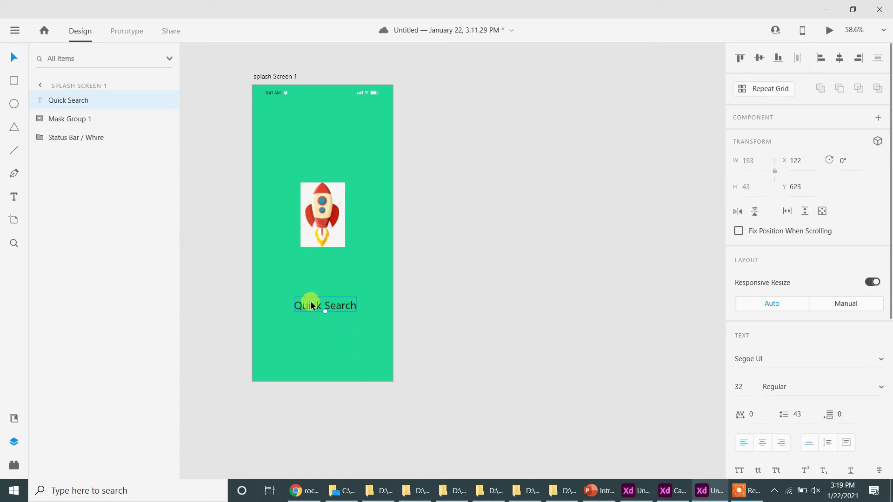
{"action": "left_click_drag", "start_coordinate": [311, 305], "coordinate": [311, 289]}
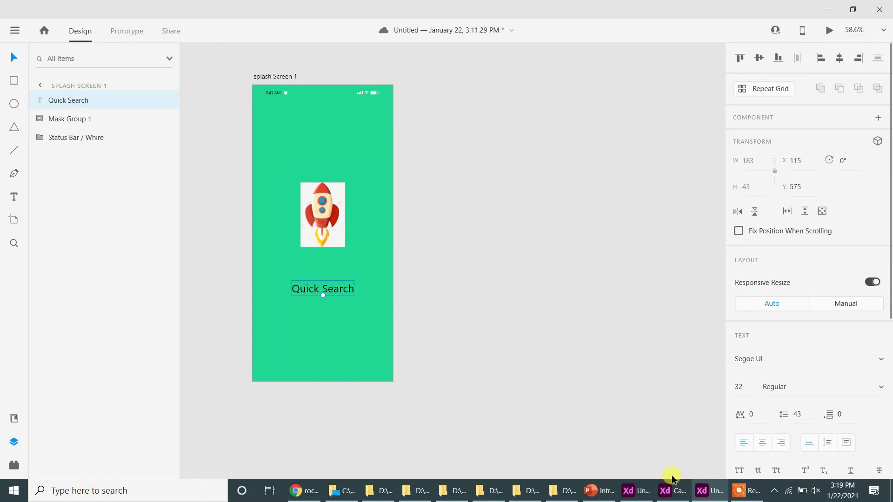
Following CPR_Guide_1, add "Set your location to start exploring restaurant around you" at size 11 and place it under Quick Search at about X 80, Y 638.
{"action": "left_click", "coordinate": [672, 491]}
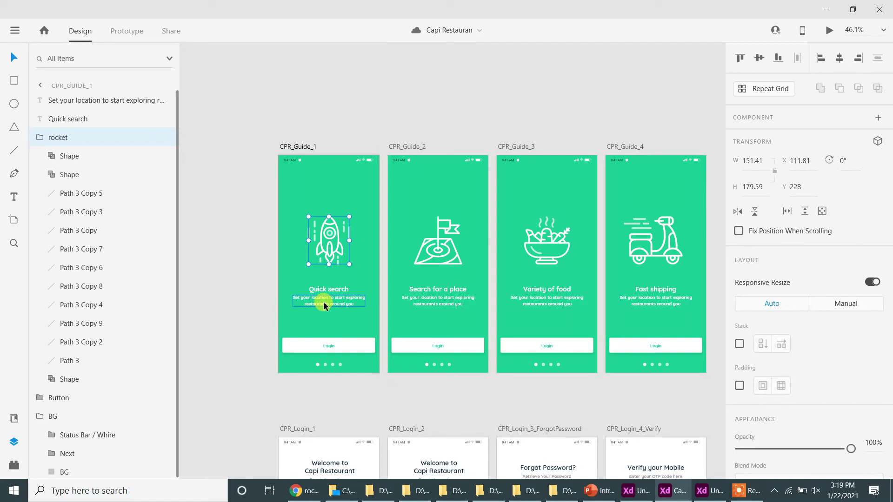
{"action": "left_click", "coordinate": [706, 494]}
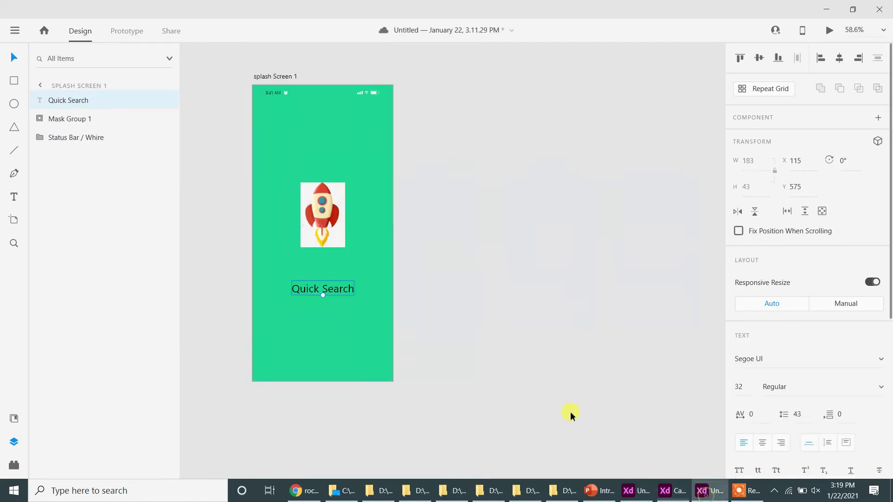
{"action": "left_click", "coordinate": [14, 195]}
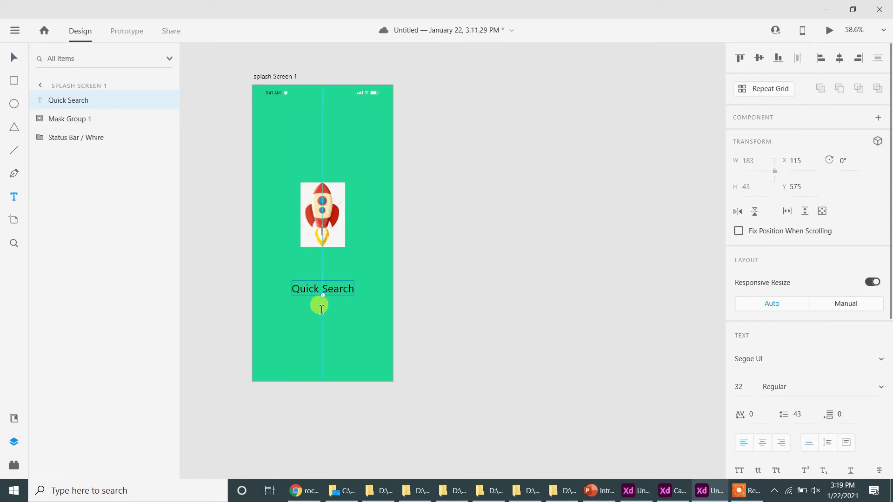
{"action": "left_click", "coordinate": [321, 309]}
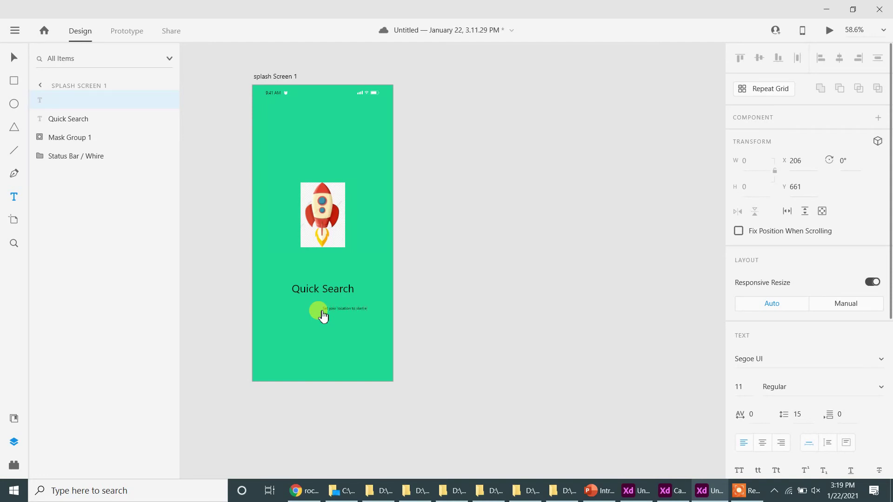
{"action": "left_click", "coordinate": [669, 491]}
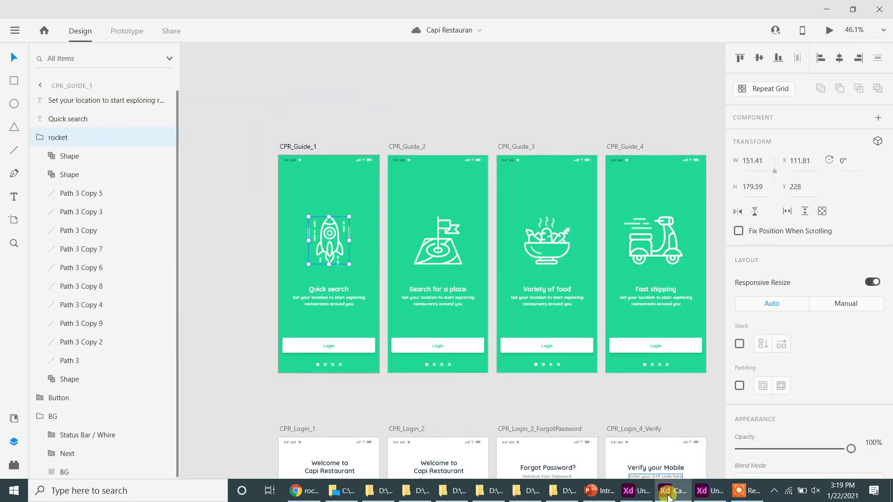
{"action": "key", "text": "alt+Tab"}
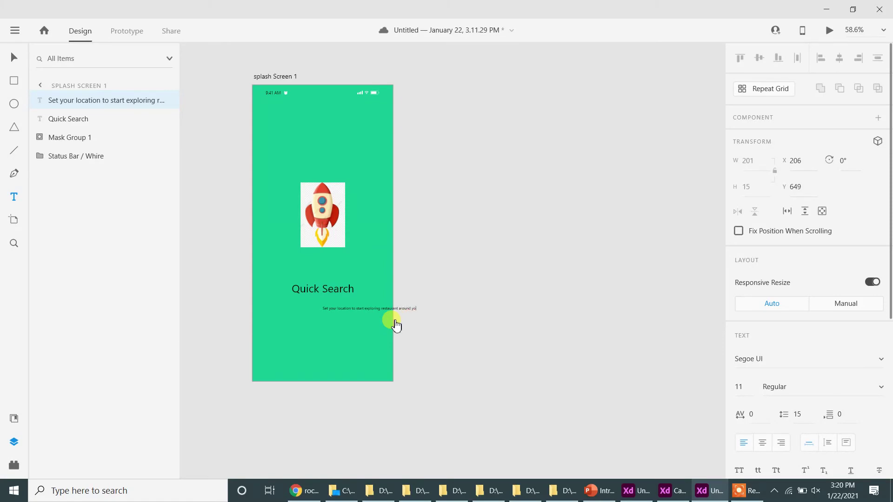
{"action": "left_click", "coordinate": [15, 58]}
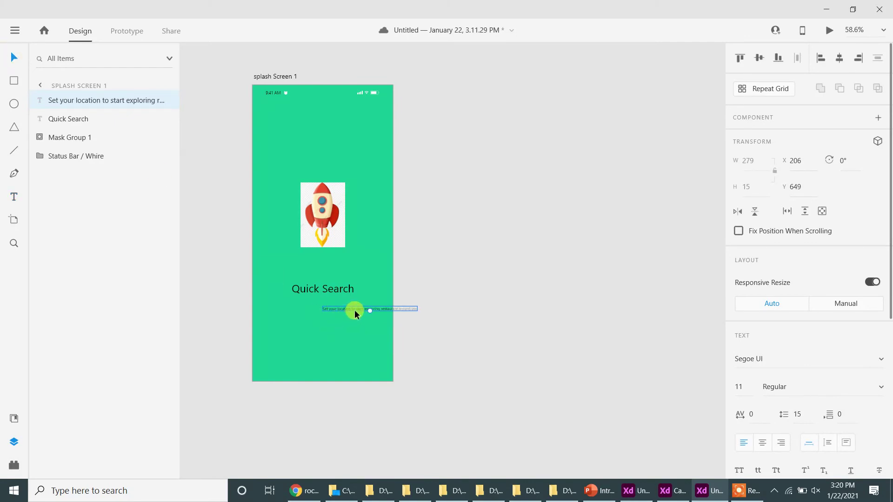
{"action": "left_click_drag", "start_coordinate": [354, 311], "coordinate": [312, 307]}
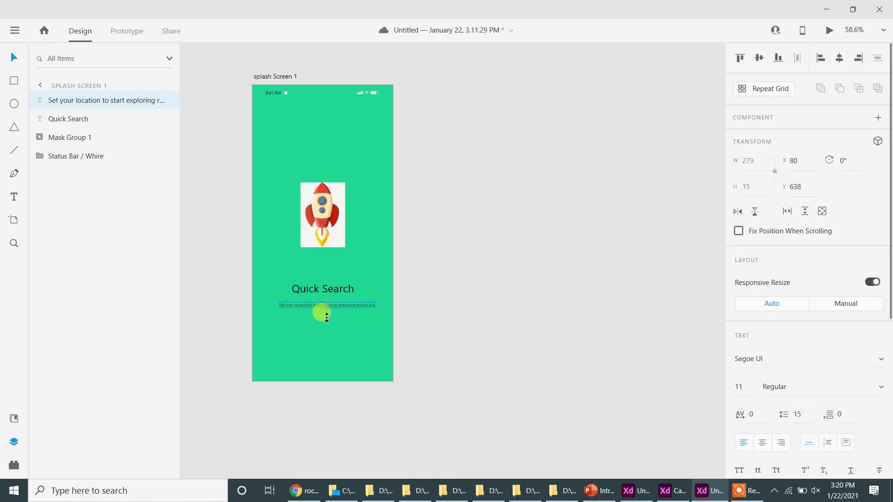
Enlarge the location description text to size 20 and break it onto a second line before "restaurant".
{"action": "left_click_drag", "start_coordinate": [341, 308], "coordinate": [335, 310]}
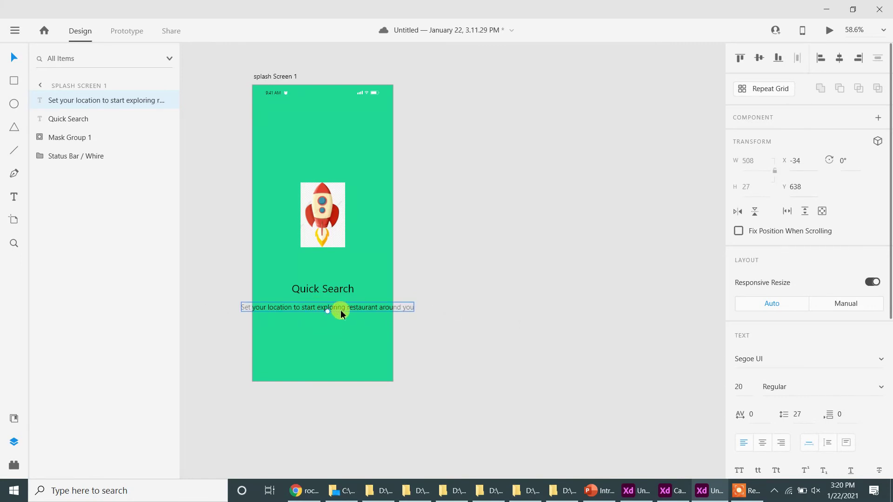
{"action": "double_click", "coordinate": [350, 311]}
{"action": "left_click", "coordinate": [349, 308]}
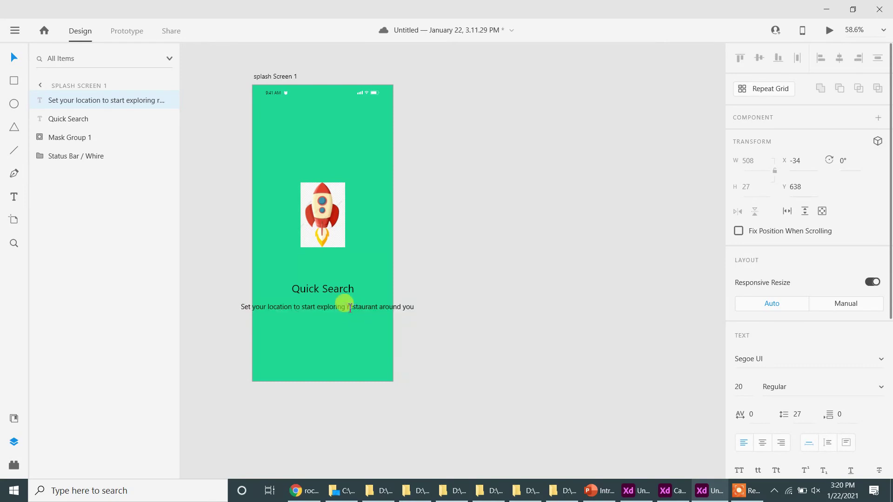
{"action": "key", "text": "Return"}
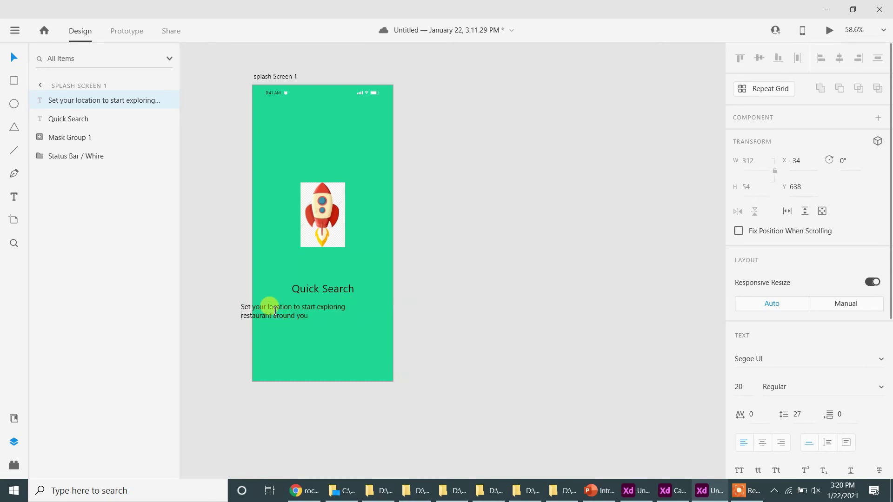
Centre-align the two-line description and place it under Quick Search at about X 62, Y 636.
{"action": "left_click", "coordinate": [523, 410]}
{"action": "left_click_drag", "start_coordinate": [276, 304], "coordinate": [319, 317]}
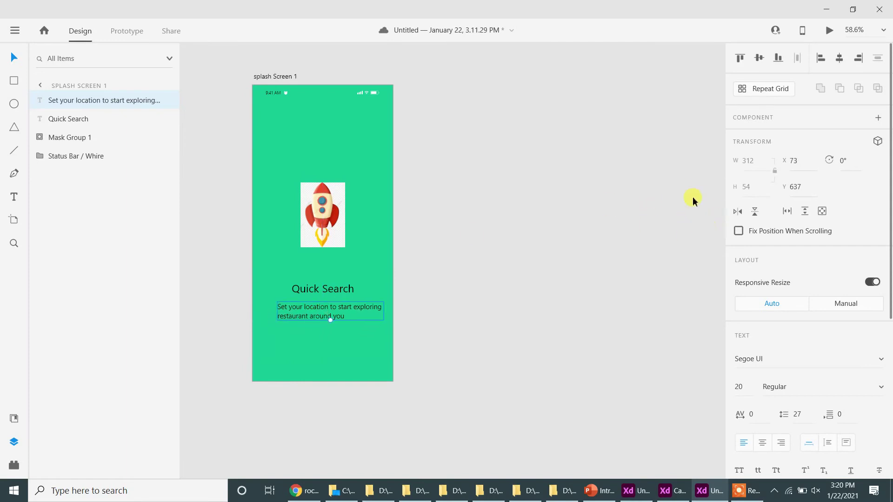
{"action": "left_click", "coordinate": [761, 442]}
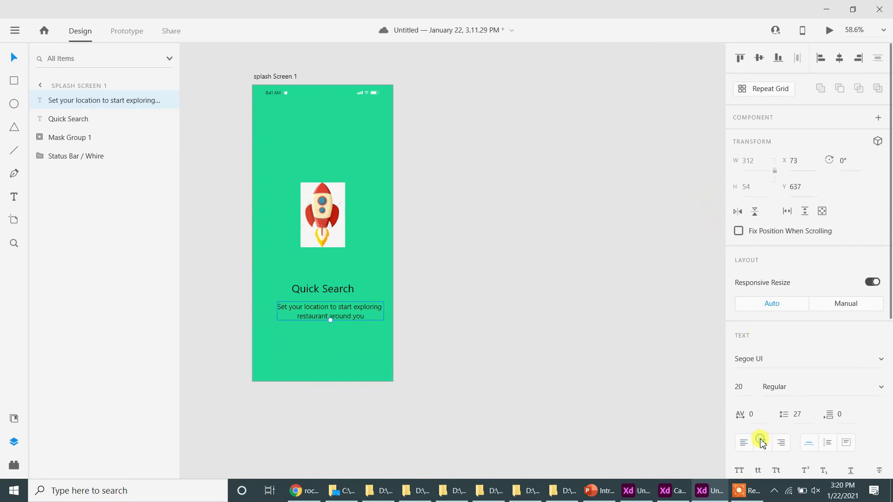
{"action": "left_click_drag", "start_coordinate": [303, 309], "coordinate": [302, 309]}
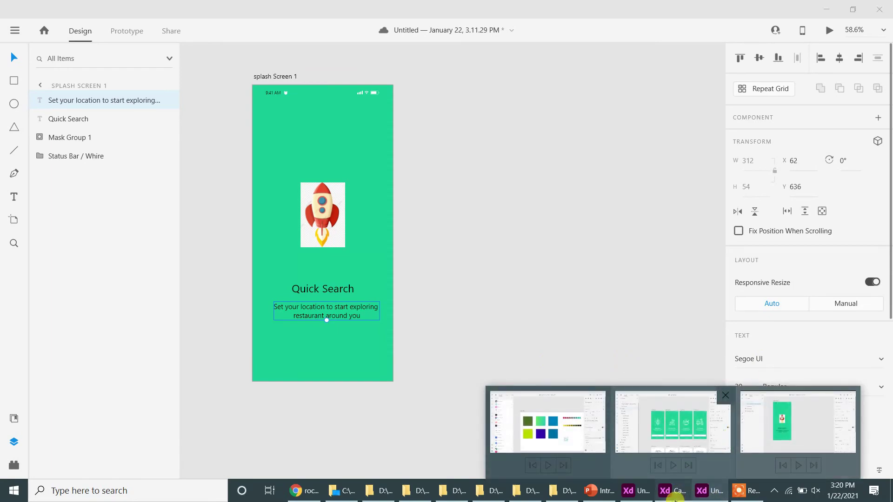
Check the login button on CPR_Guide_1 in the Capi Restauran file and draw a white rectangle about 335 × 56 below the description on splash Screen 1.
{"action": "left_click", "coordinate": [675, 493]}
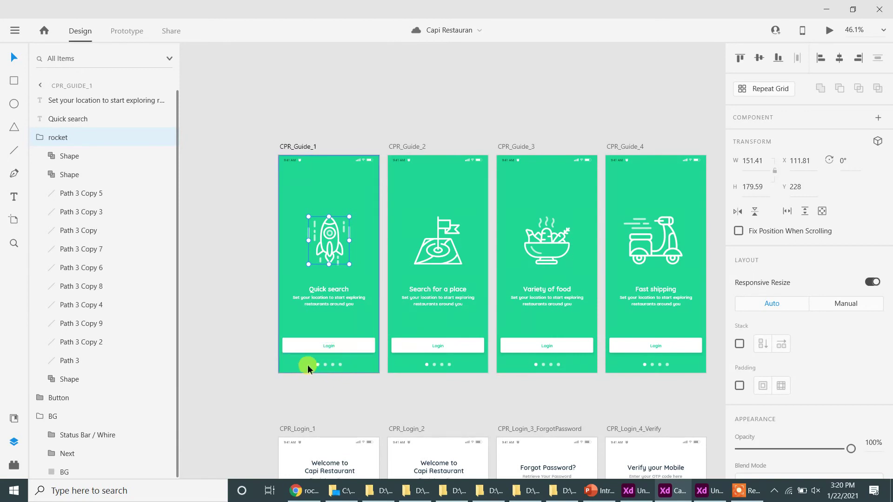
{"action": "left_click", "coordinate": [696, 482]}
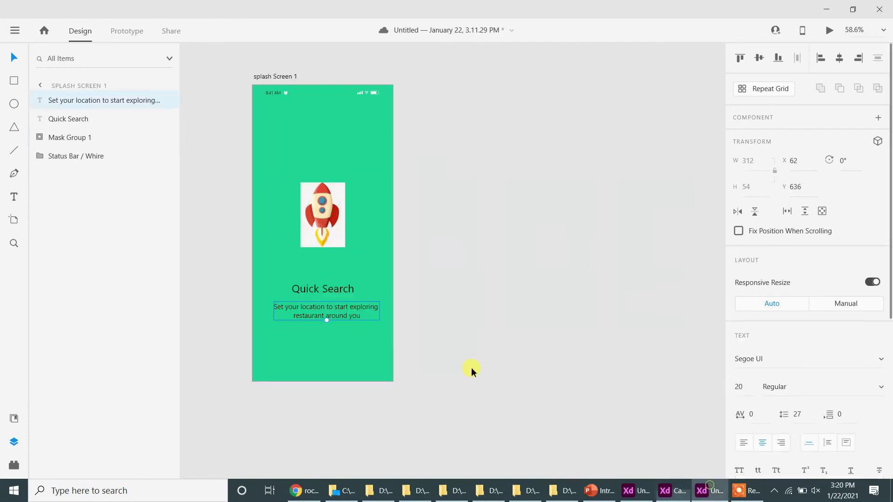
{"action": "left_click", "coordinate": [14, 80]}
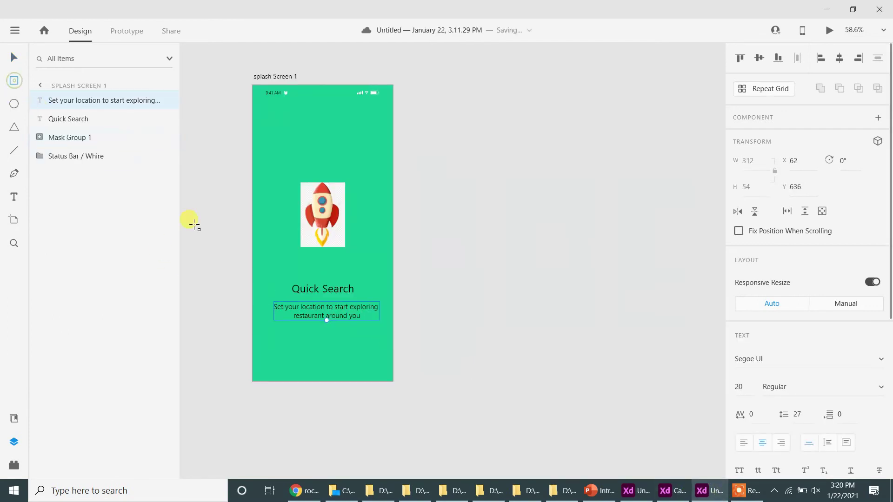
{"action": "left_click_drag", "start_coordinate": [267, 333], "coordinate": [380, 351]}
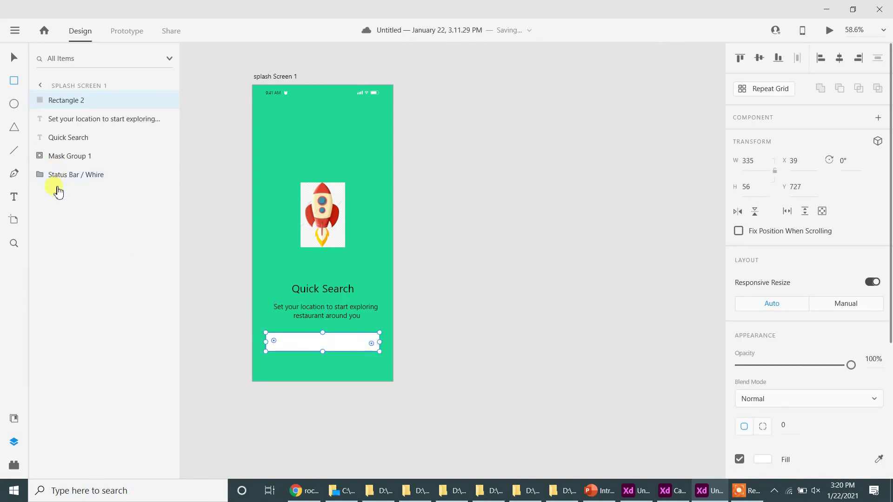
Add the text "Login" on the white rectangle and centre it there at about X 181, Y 742.
{"action": "left_click", "coordinate": [14, 198]}
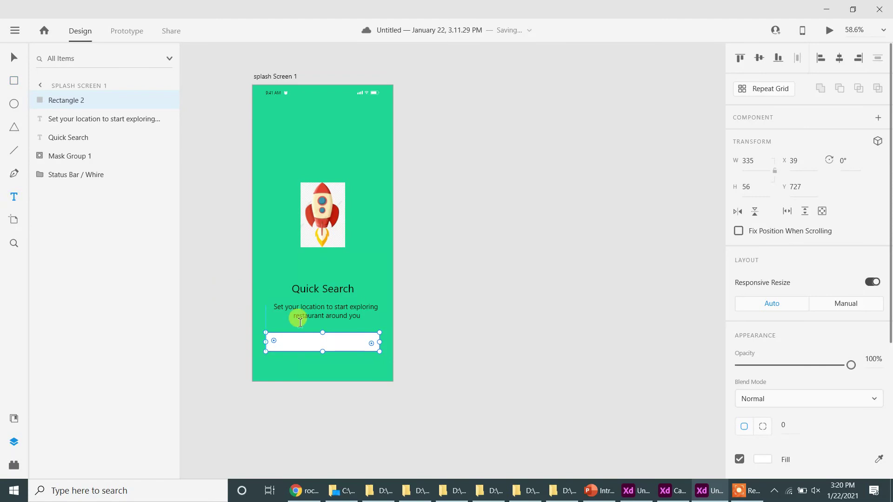
{"action": "left_click", "coordinate": [322, 342]}
{"action": "type", "text": "Login"}
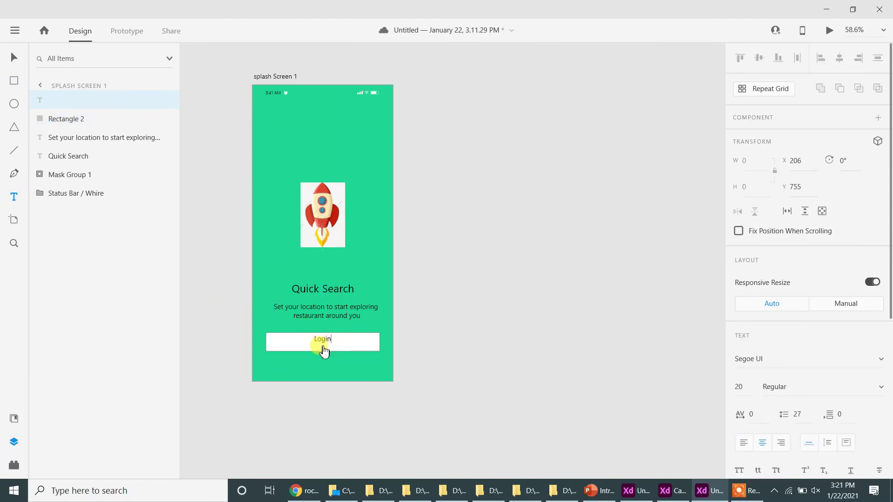
{"action": "left_click", "coordinate": [251, 372]}
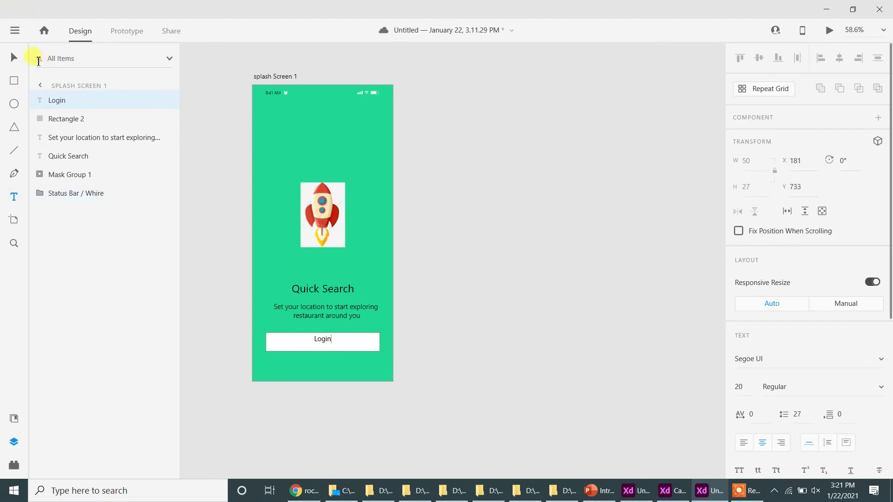
{"action": "left_click", "coordinate": [14, 57]}
{"action": "left_click_drag", "start_coordinate": [319, 339], "coordinate": [319, 342]}
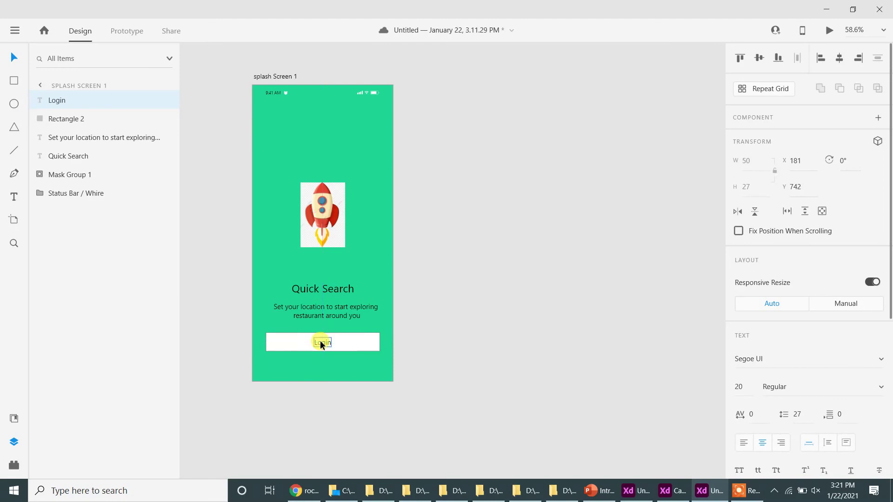
{"action": "left_click", "coordinate": [364, 370]}
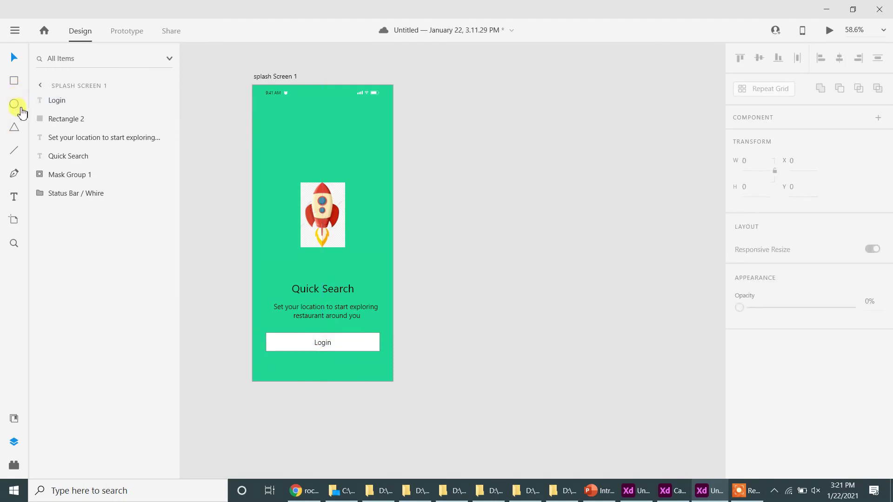
Draw a white circle about 12 × 12 below the Login button and place it at about X 53, Y 829.
{"action": "left_click", "coordinate": [14, 105]}
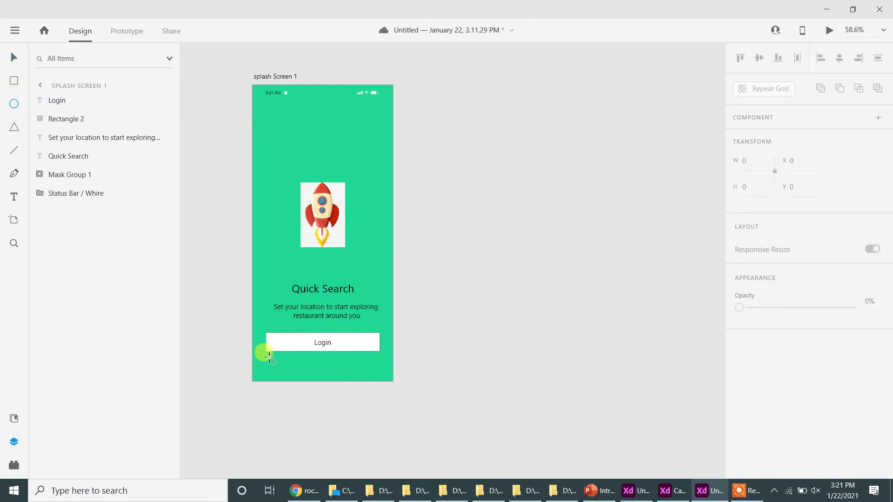
{"action": "left_click_drag", "start_coordinate": [271, 368], "coordinate": [275, 372]}
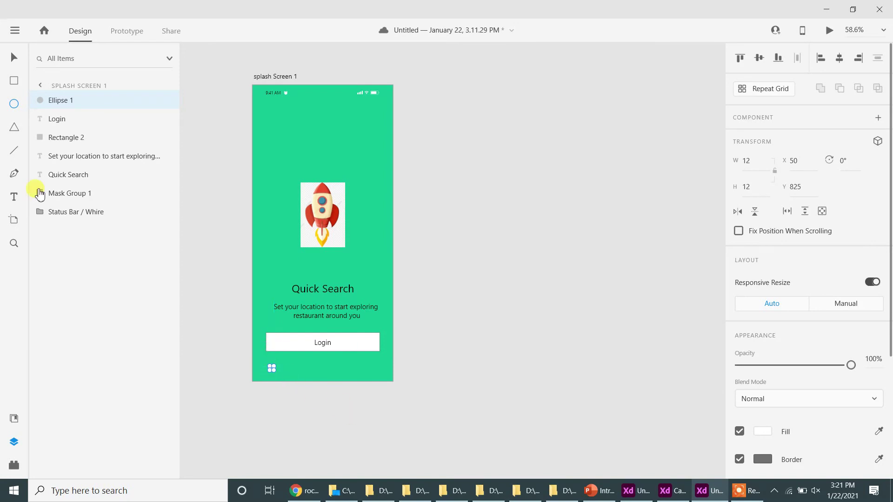
{"action": "left_click", "coordinate": [14, 58]}
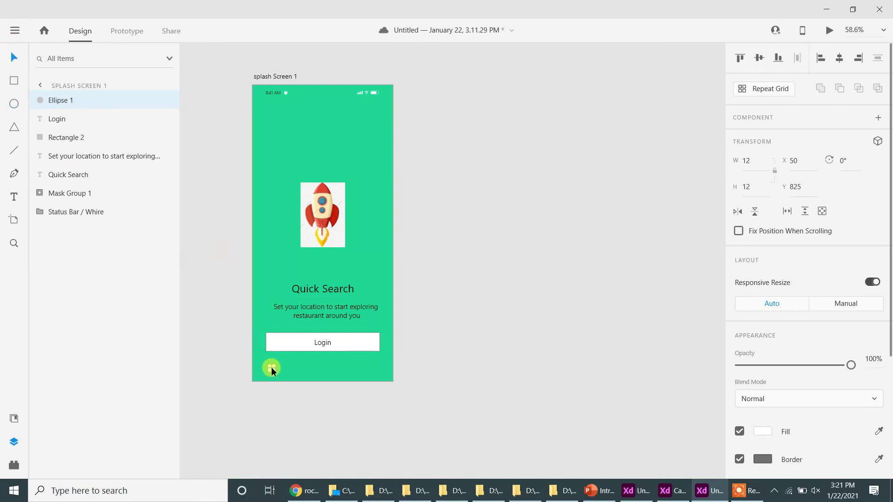
{"action": "left_click_drag", "start_coordinate": [273, 368], "coordinate": [270, 366]}
{"action": "left_click", "coordinate": [16, 250]}
{"action": "left_click_drag", "start_coordinate": [239, 343], "coordinate": [437, 459]}
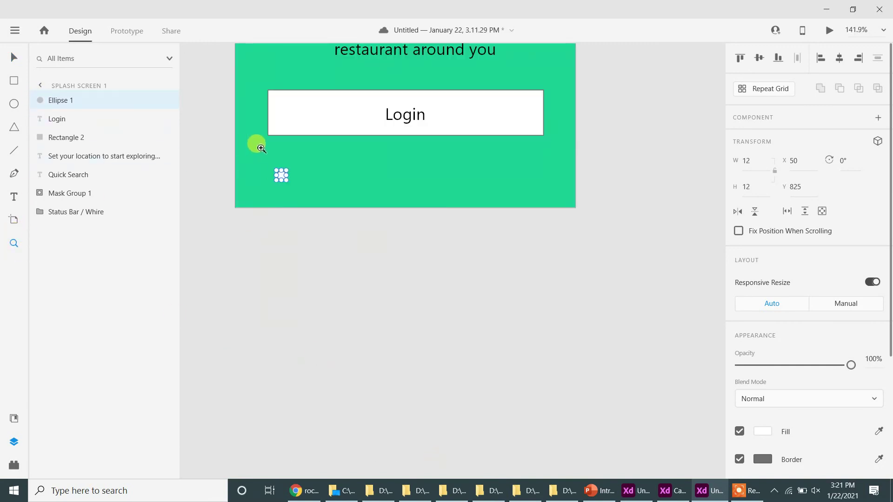
{"action": "left_click", "coordinate": [340, 233]}
{"action": "left_click_drag", "start_coordinate": [289, 96], "coordinate": [455, 290]}
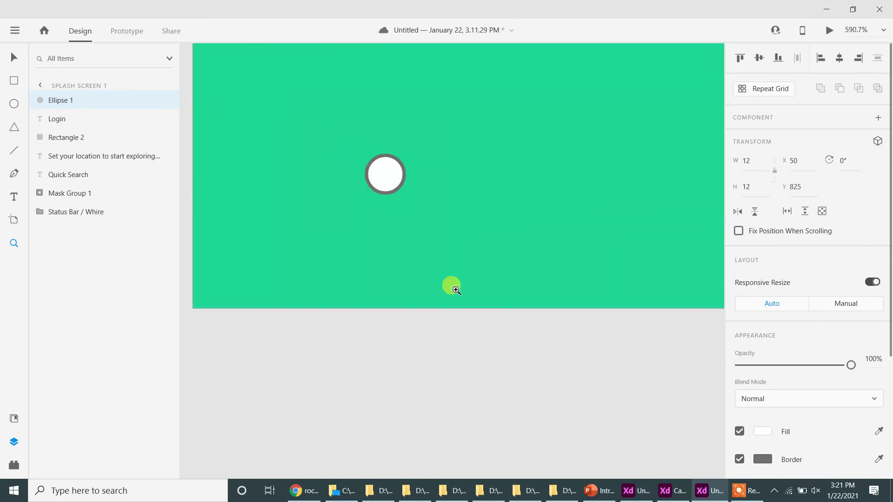
{"action": "left_click_drag", "start_coordinate": [343, 124], "coordinate": [500, 285]}
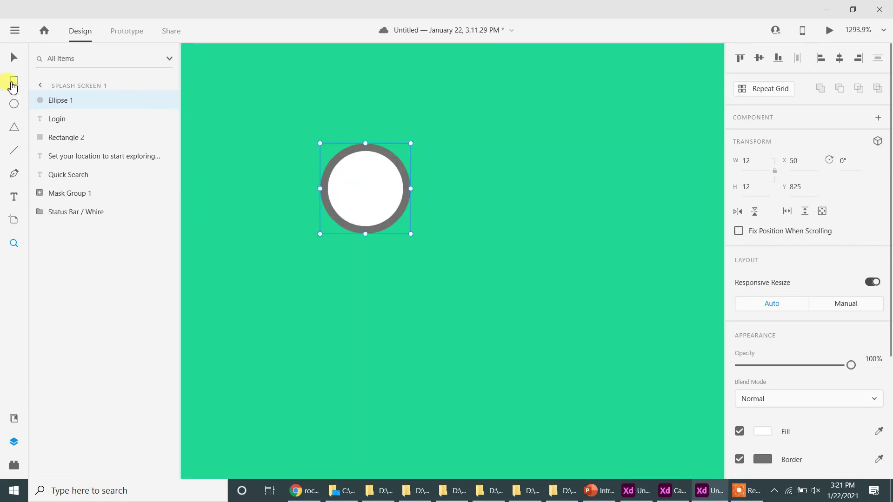
{"action": "left_click", "coordinate": [14, 57]}
{"action": "left_click_drag", "start_coordinate": [376, 181], "coordinate": [398, 214]}
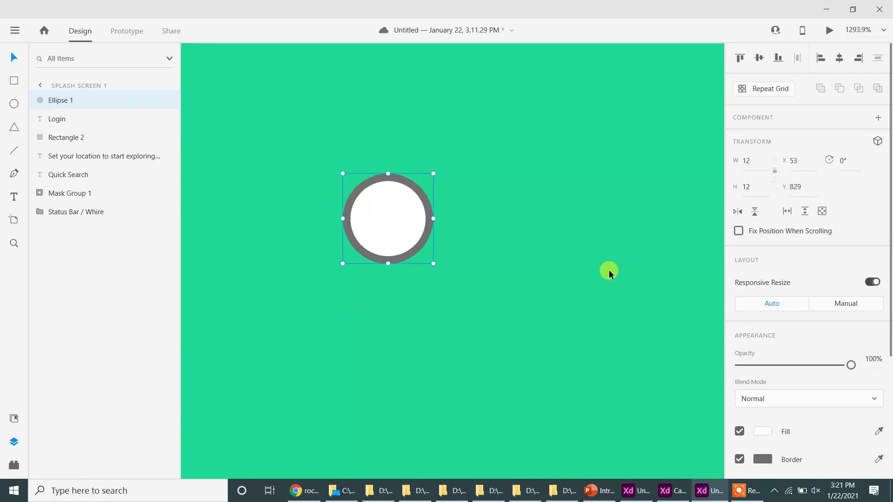
Duplicate the small circle into a horizontal row of four, with the second pair starting at about X 80.
{"action": "key", "text": "ctrl+d"}
{"action": "left_click_drag", "start_coordinate": [401, 230], "coordinate": [505, 229]}
{"action": "left_click_drag", "start_coordinate": [334, 153], "coordinate": [585, 274]}
{"action": "key", "text": "ctrl+d"}
{"action": "left_click_drag", "start_coordinate": [375, 209], "coordinate": [576, 209]}
{"action": "scroll", "coordinate": [448, 347], "scroll_direction": "down", "scroll_amount": 5}
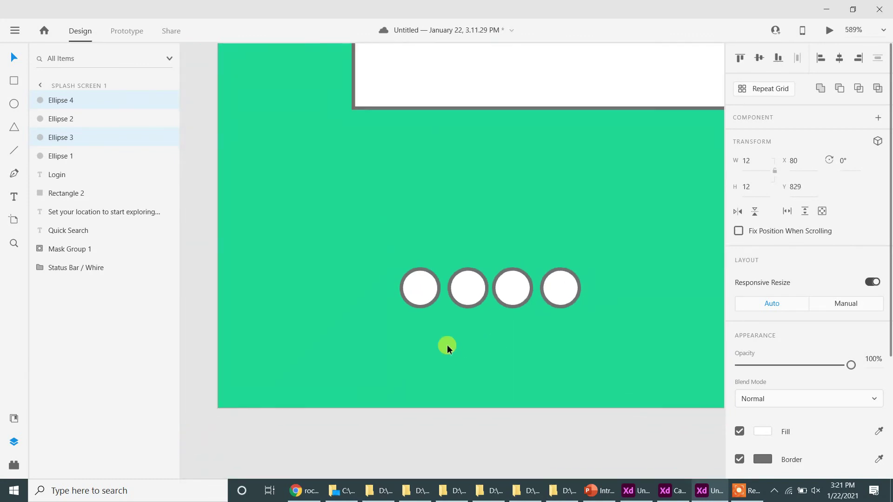
Enlarge the four circles to about 15 high and centre the row below the Login button at about X 172, Y 824.
{"action": "scroll", "coordinate": [448, 349], "scroll_direction": "down", "scroll_amount": 2}
{"action": "left_click_drag", "start_coordinate": [425, 320], "coordinate": [527, 353]}
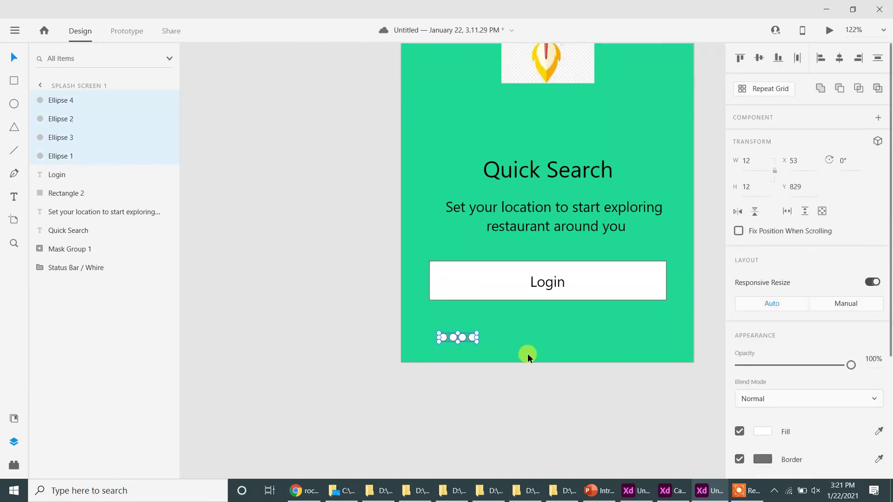
{"action": "left_click_drag", "start_coordinate": [476, 342], "coordinate": [490, 344]}
{"action": "key", "text": "ctrl+z"}
{"action": "left_click_drag", "start_coordinate": [477, 341], "coordinate": [543, 335]}
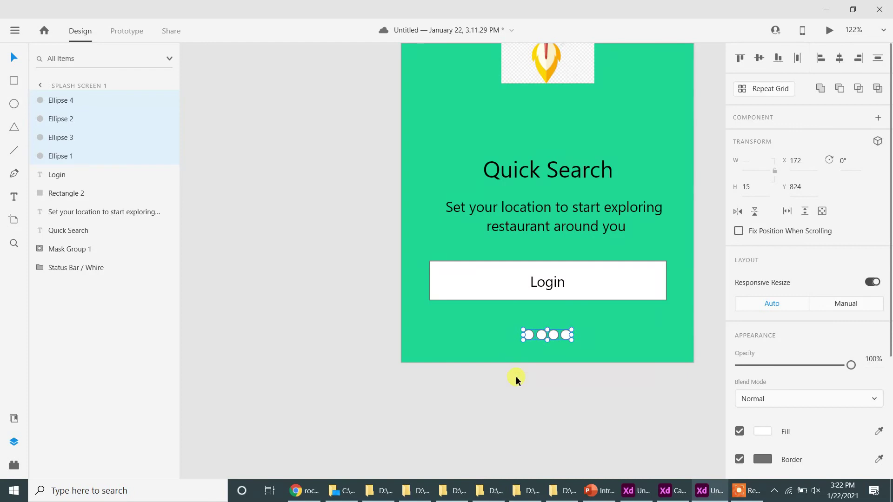
{"action": "left_click", "coordinate": [527, 397]}
Fill the first circle of the row with red #F63232.
{"action": "left_click", "coordinate": [526, 335]}
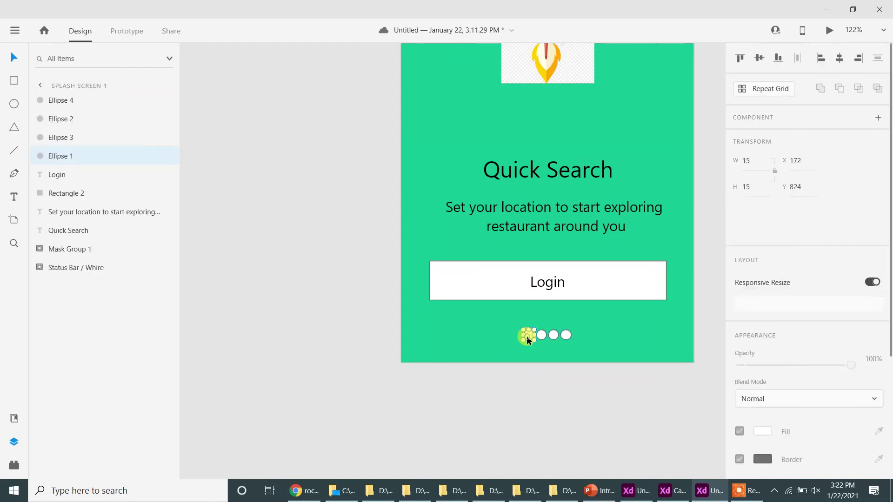
{"action": "left_click", "coordinate": [762, 431]}
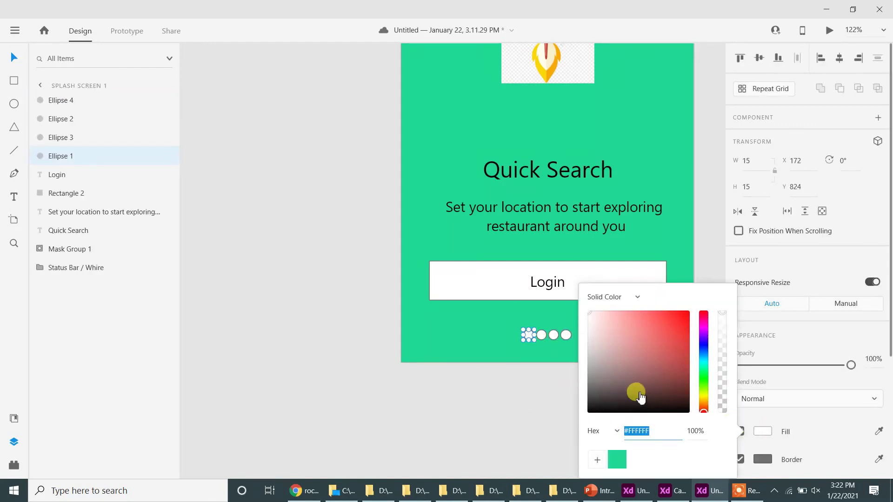
{"action": "left_click", "coordinate": [669, 315]}
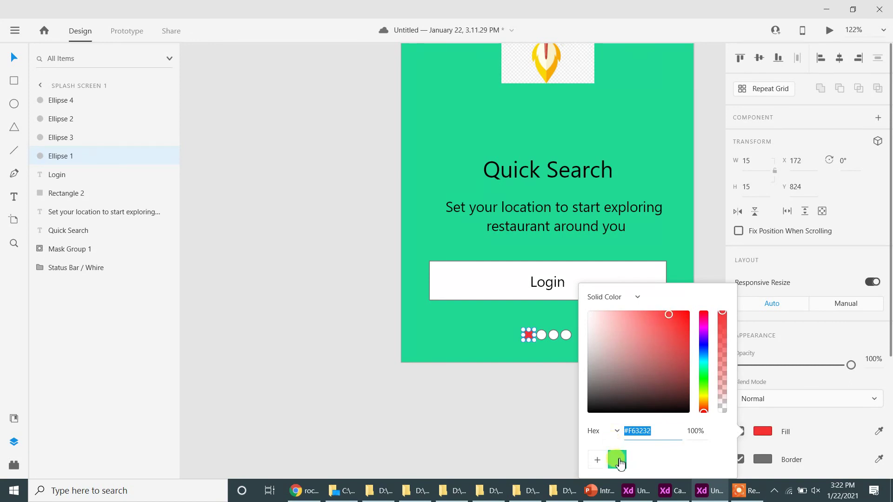
{"action": "left_click", "coordinate": [597, 460]}
{"action": "left_click", "coordinate": [480, 418]}
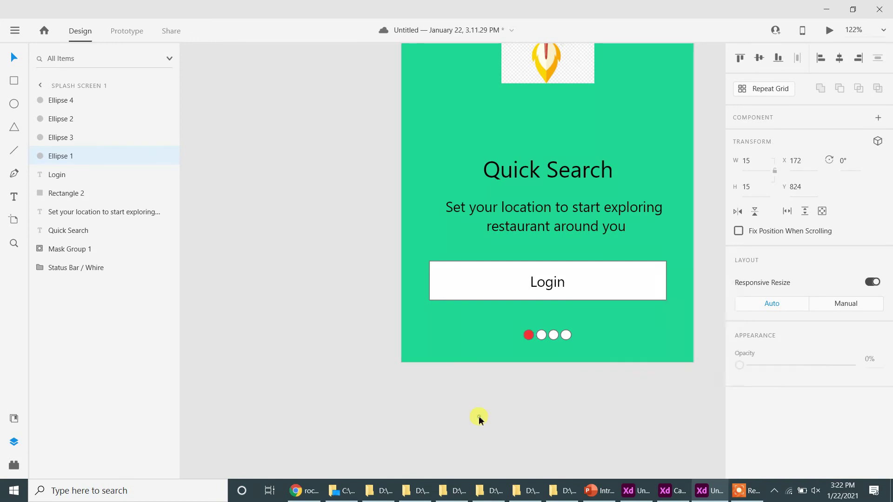
Examine the complete layout of splash Screen 1 with all its elements selected.
{"action": "left_click", "coordinate": [480, 418]}
{"action": "key", "text": "ctrl+0"}
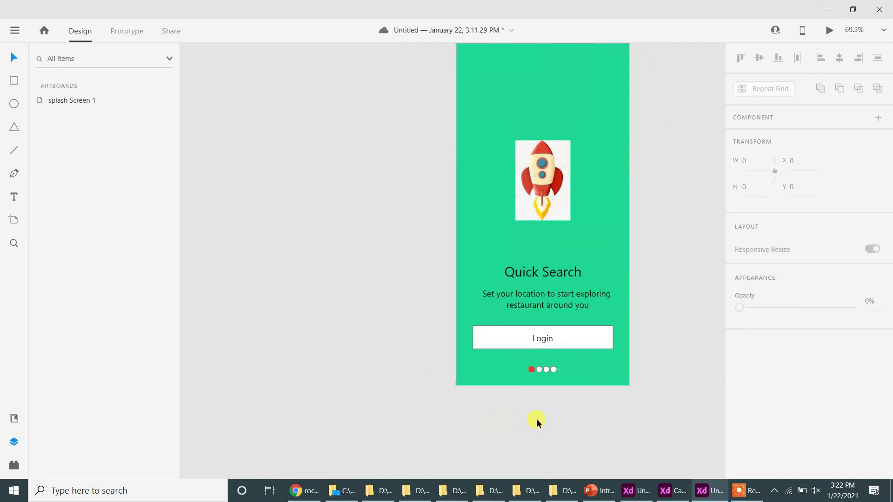
{"action": "scroll", "coordinate": [537, 418], "scroll_direction": "down", "scroll_amount": 3}
{"action": "left_click_drag", "start_coordinate": [448, 159], "coordinate": [662, 470]}
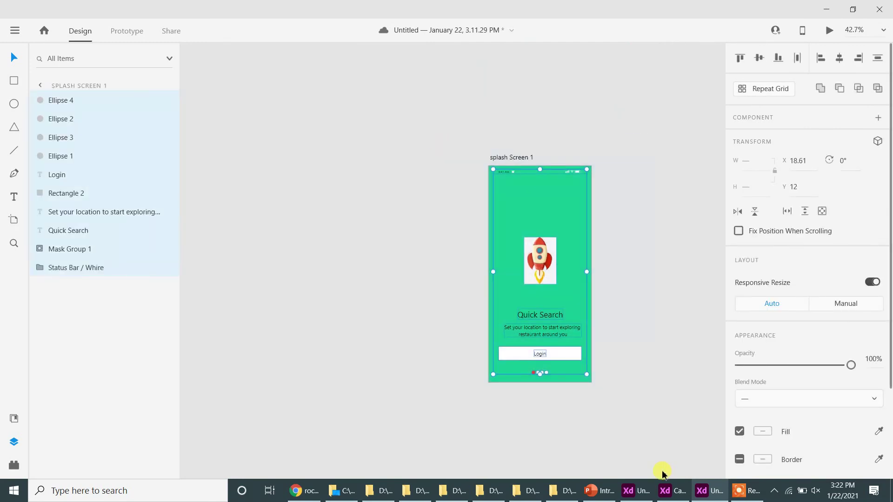
{"action": "left_click", "coordinate": [14, 243]}
{"action": "left_click_drag", "start_coordinate": [442, 142], "coordinate": [699, 411]}
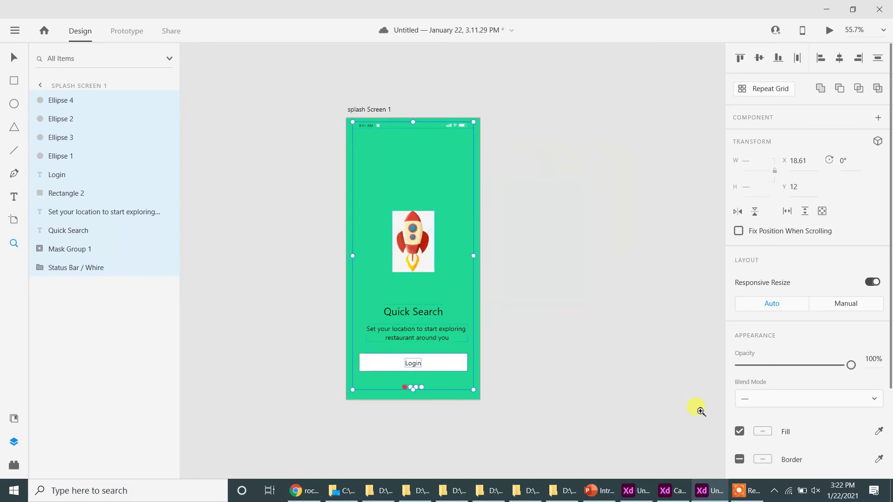
{"action": "left_click", "coordinate": [567, 275]}
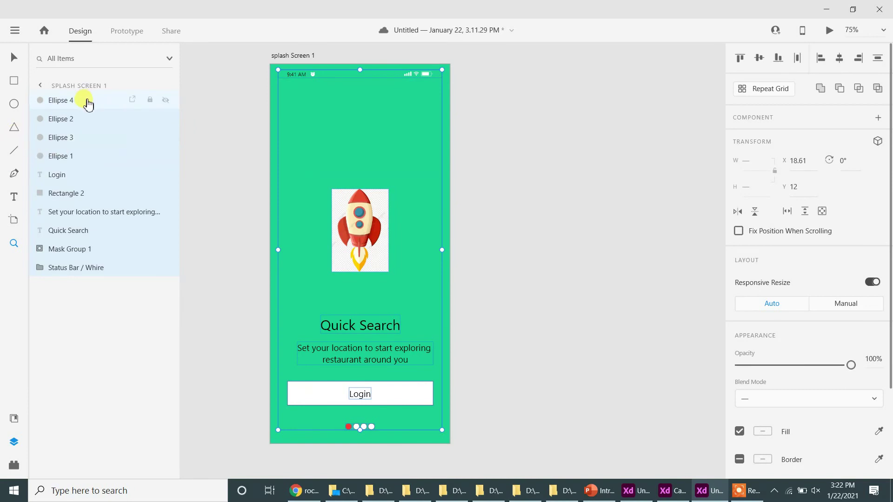
{"action": "left_click", "coordinate": [13, 58]}
{"action": "left_click", "coordinate": [743, 494]}
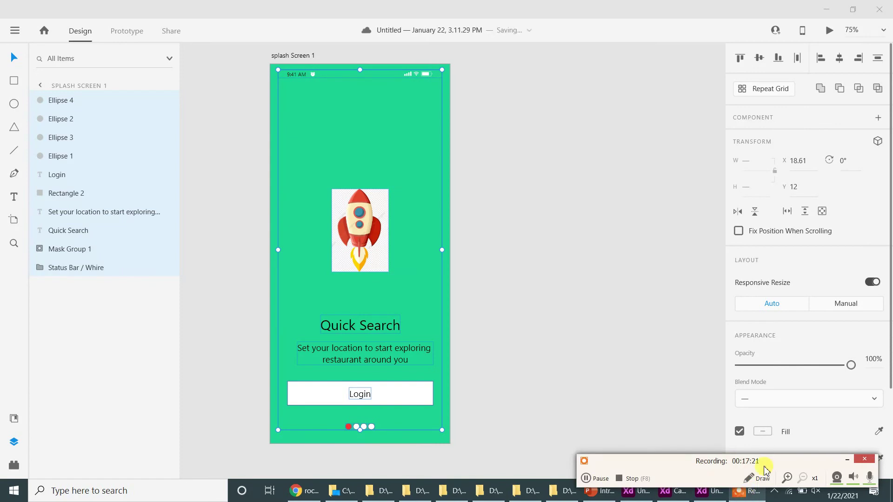
{"action": "left_click", "coordinate": [847, 461]}
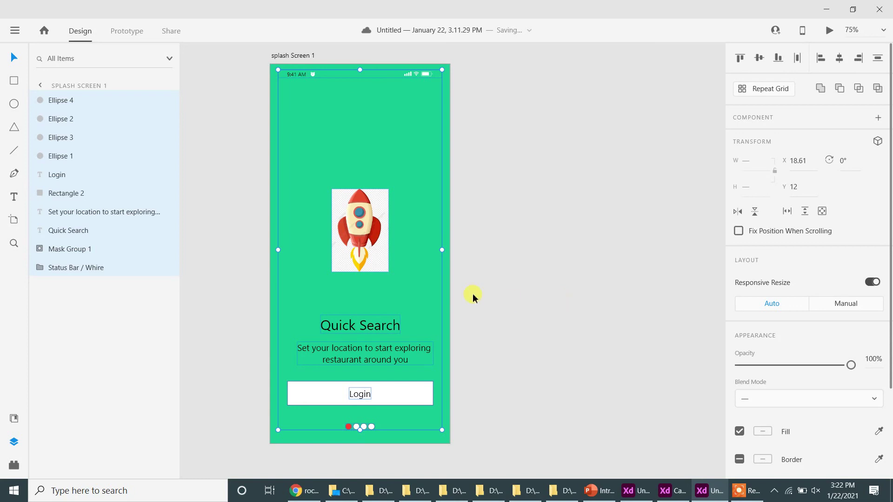
{"action": "left_click", "coordinate": [448, 290]}
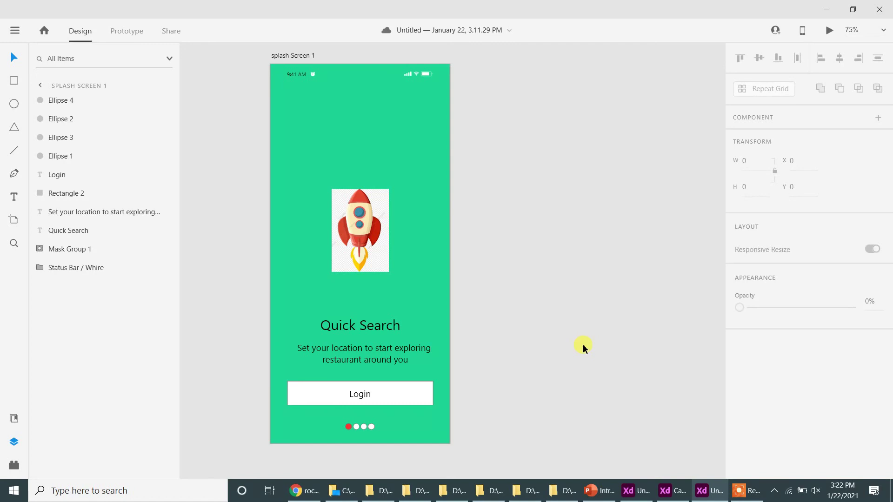
{"action": "left_click", "coordinate": [746, 491]}
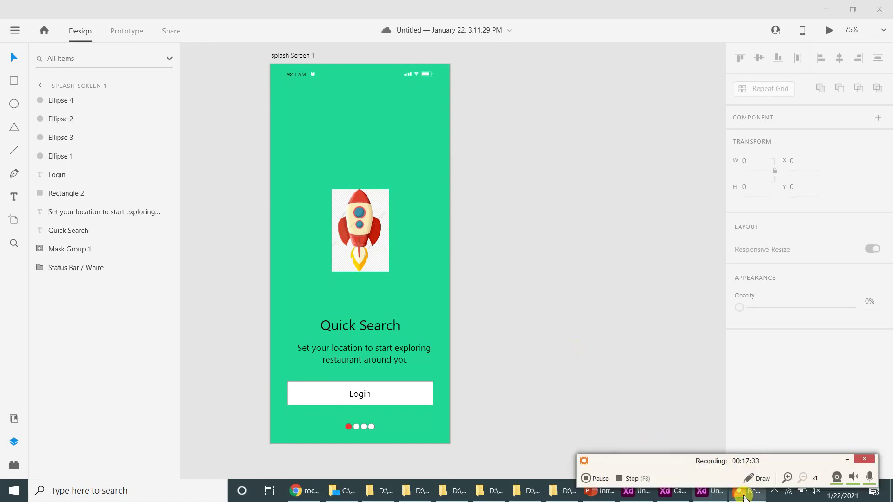